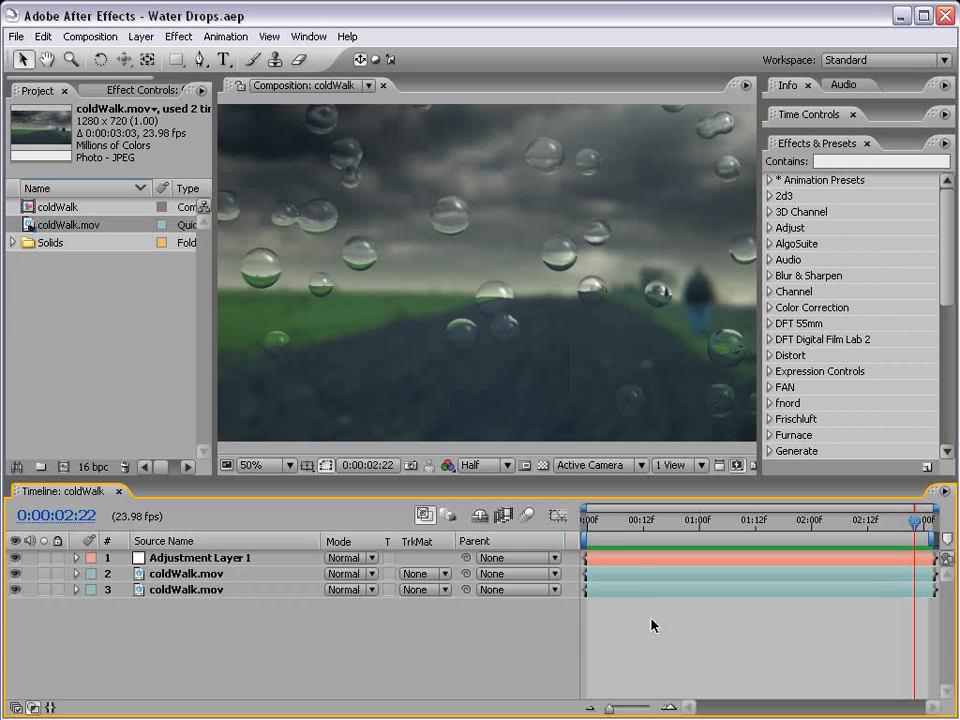
# - Preview the finished water-drops effect at several points along the coldWalk composition's timeline
pyautogui.press('space')
pyautogui.click(731, 535)
pyautogui.moveTo(731, 535); pyautogui.dragTo(639, 527)
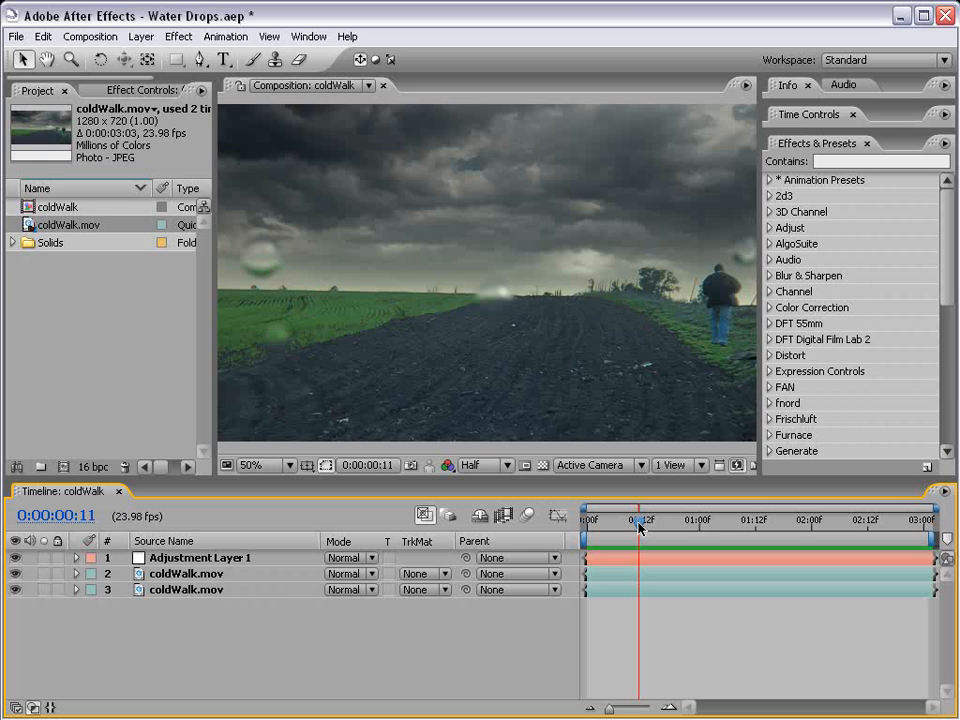
pyautogui.moveTo(639, 527); pyautogui.dragTo(621, 536)
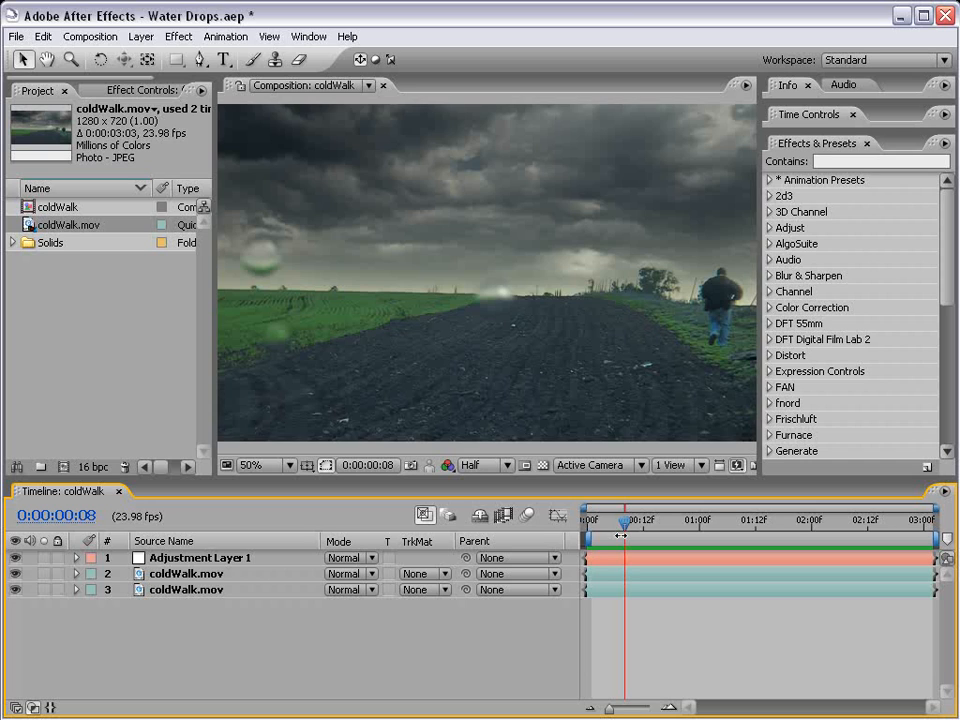
pyautogui.moveTo(625, 521); pyautogui.dragTo(862, 530)
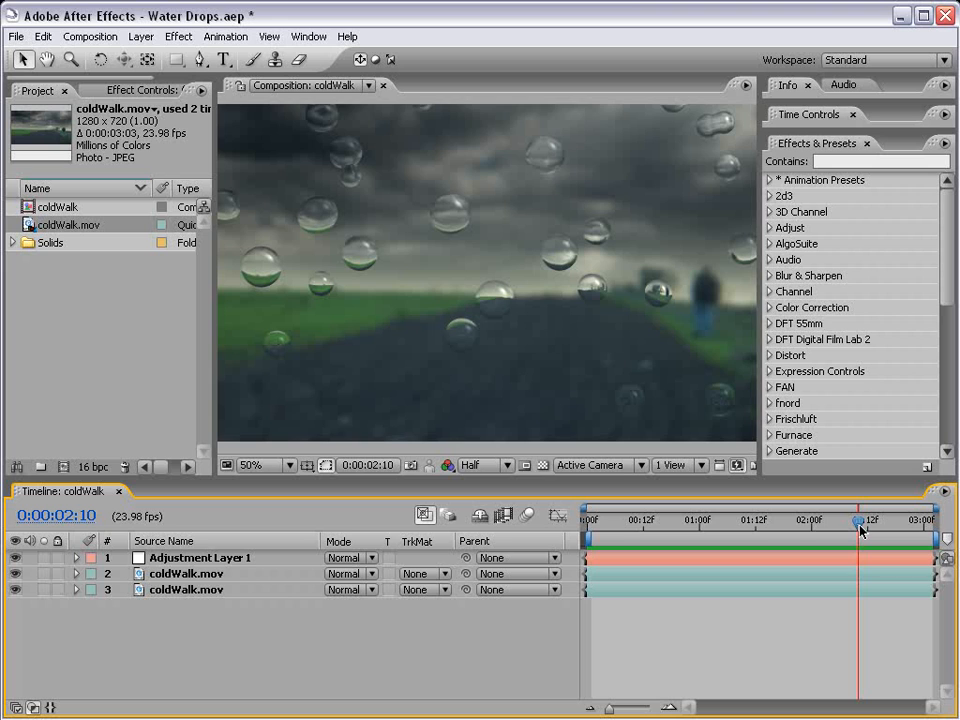
pyautogui.moveTo(860, 530); pyautogui.dragTo(661, 543)
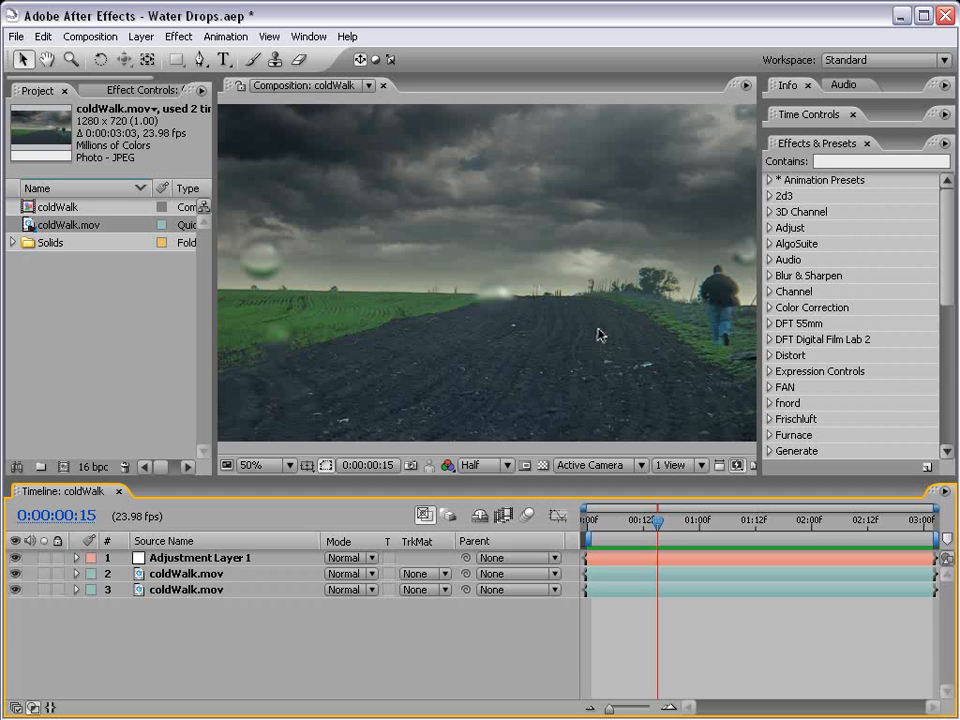
pyautogui.moveTo(657, 522); pyautogui.dragTo(645, 532)
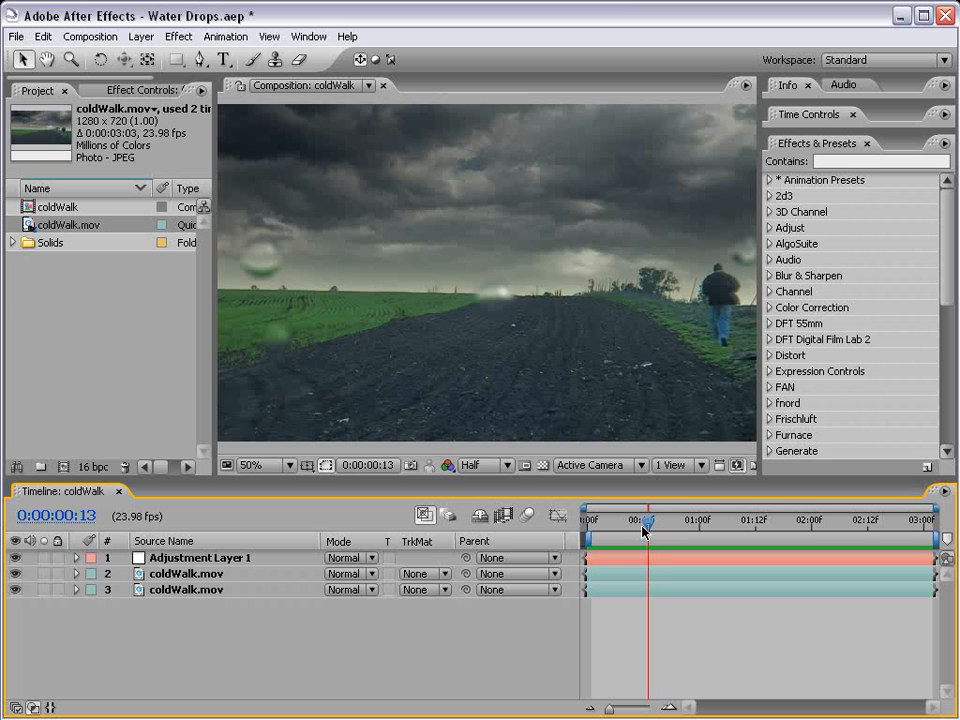
pyautogui.moveTo(645, 531); pyautogui.dragTo(596, 540)
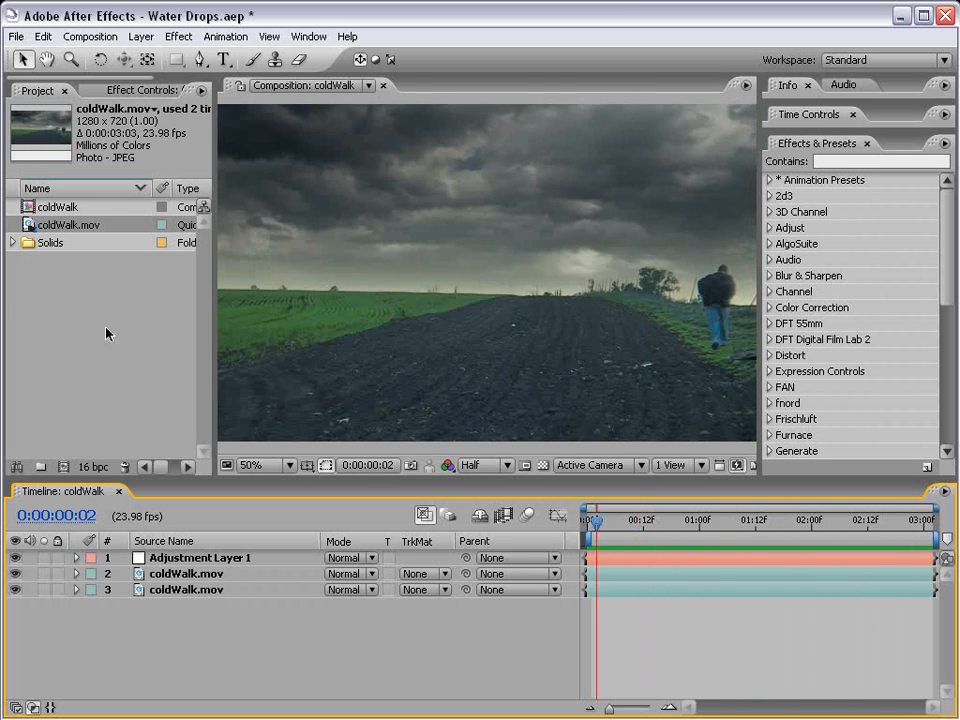
# - Create a new composition from coldWalk.mov and apply the CC Mr. Mercury effect to its layer, previewing at 0:00:02:05
pyautogui.click(84, 254)
pyautogui.moveTo(70, 225); pyautogui.dragTo(64, 467)
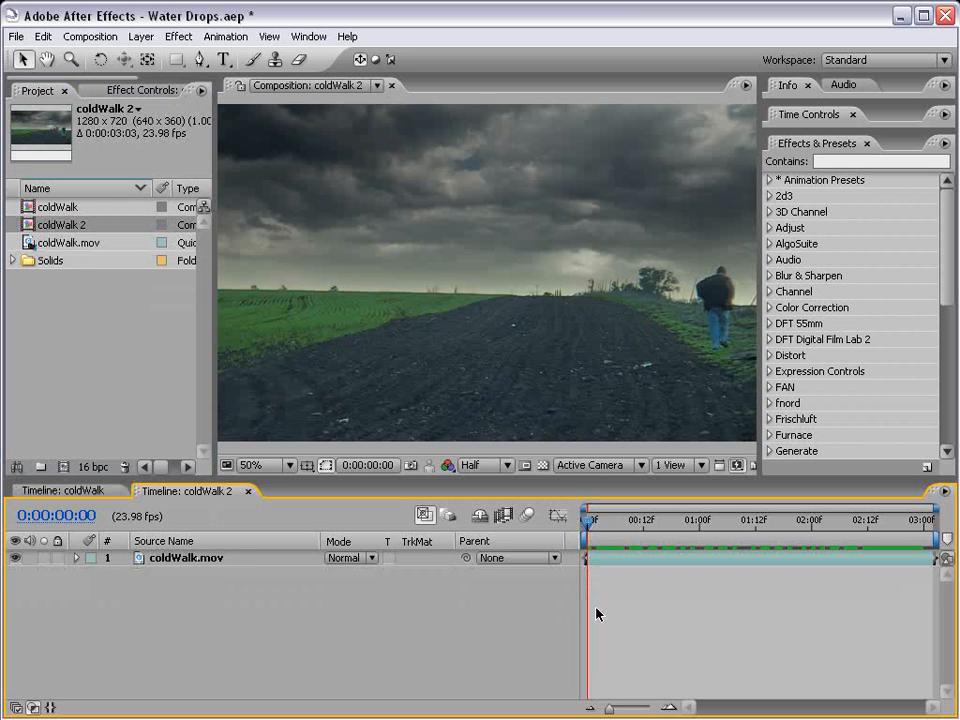
pyautogui.click(840, 161)
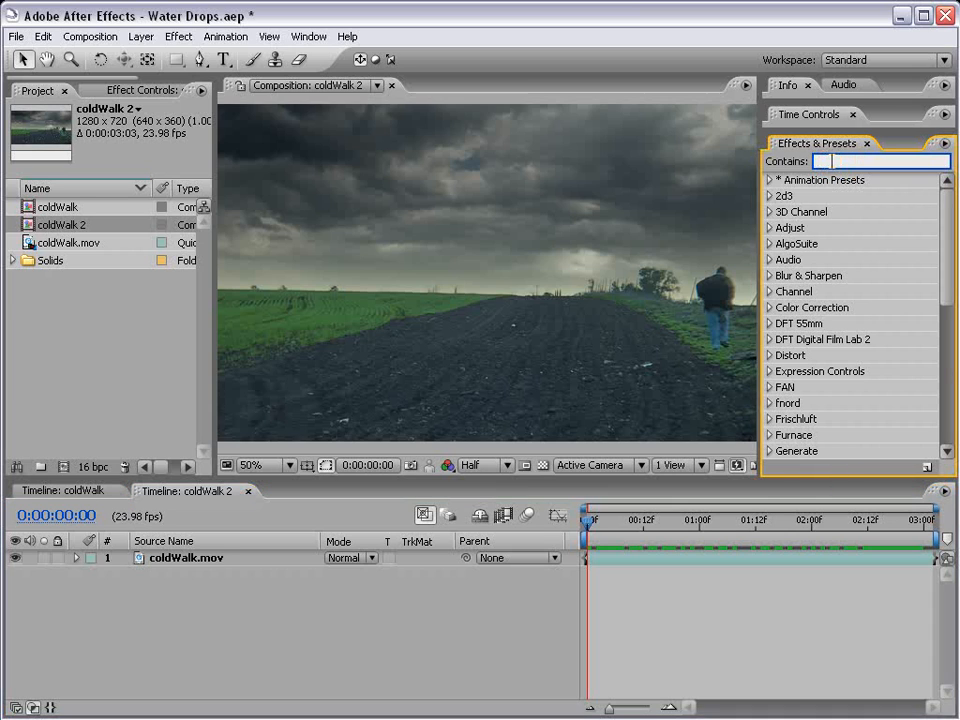
pyautogui.write('merc')
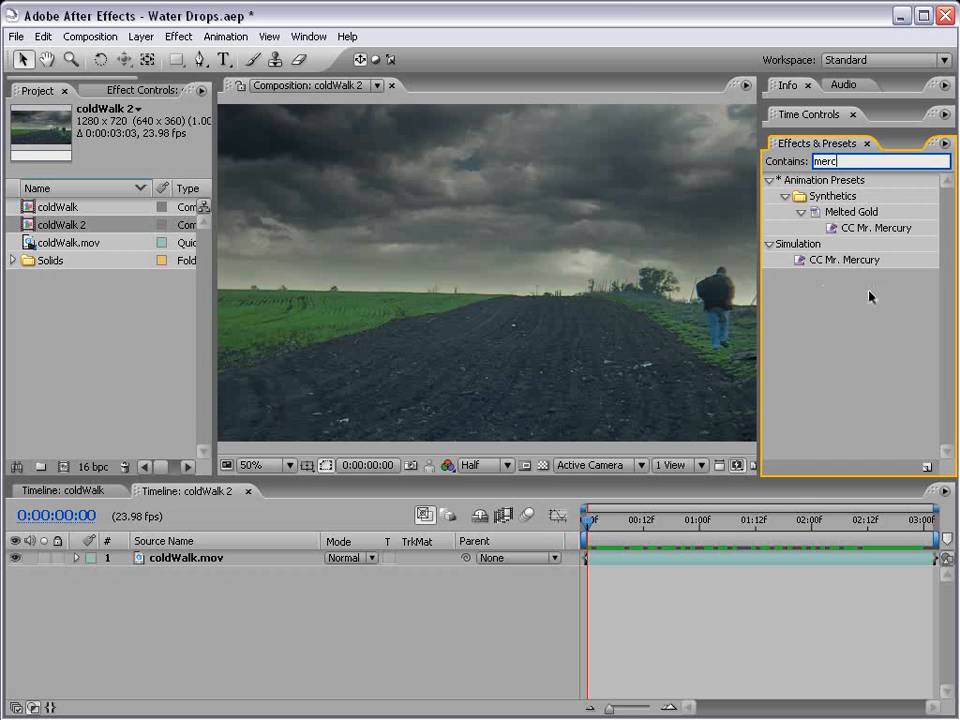
pyautogui.moveTo(843, 261); pyautogui.dragTo(595, 270)
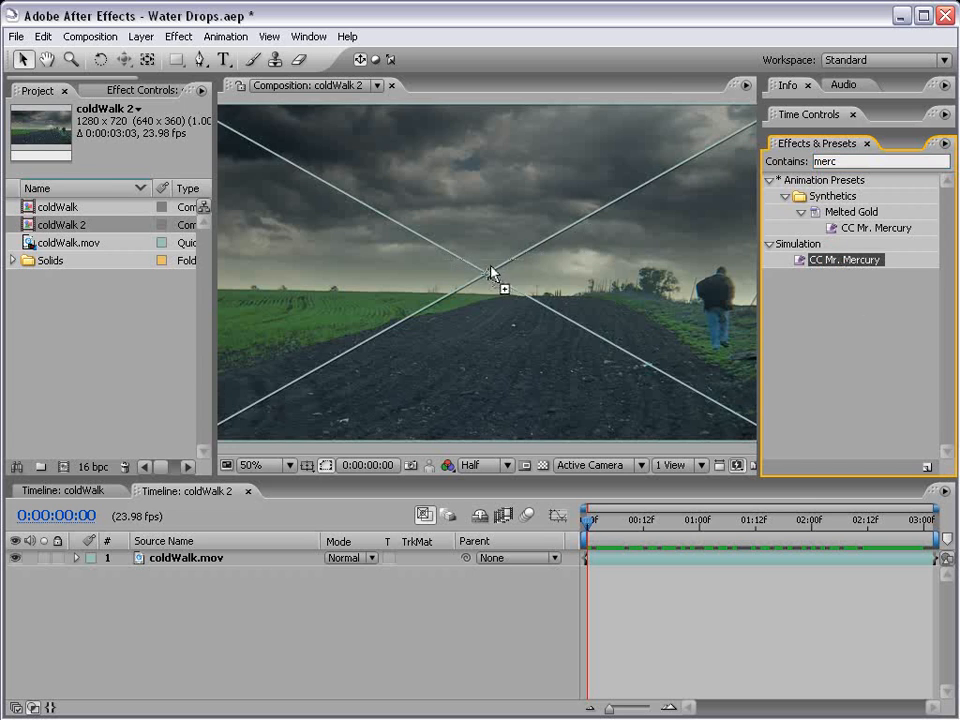
pyautogui.moveTo(491, 272); pyautogui.dragTo(487, 275)
pyautogui.moveTo(588, 519); pyautogui.dragTo(836, 527)
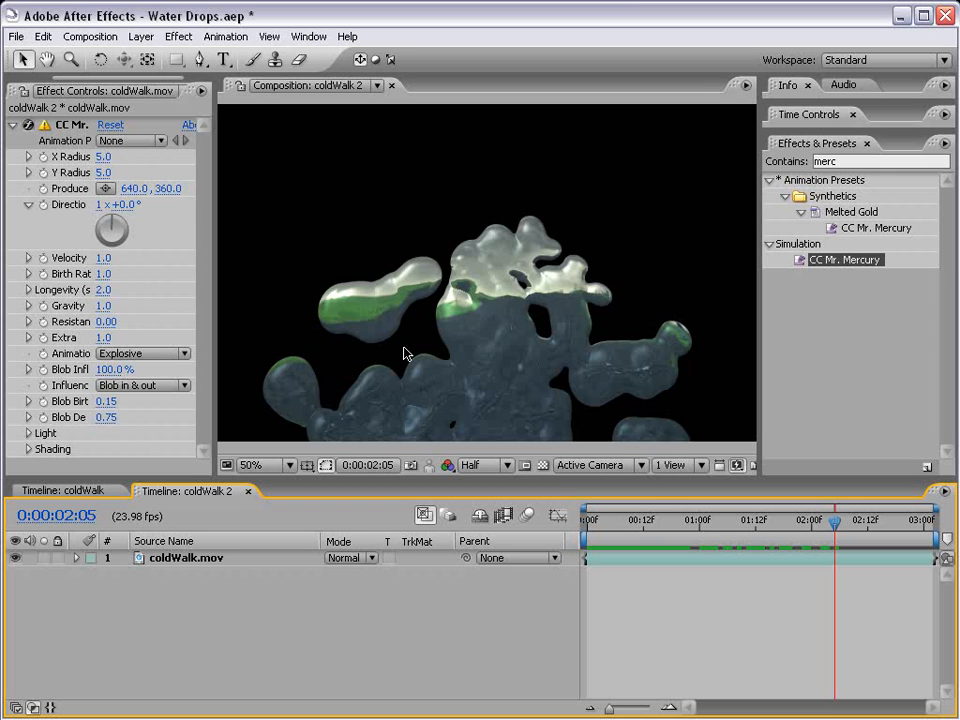
# - Add coldWalk.mov again beneath the Mercury layer and apply Fast Blur with Blurriness 15 and Repeat Edge Pixels enabled
pyautogui.hotkey('ctrl', '0')
pyautogui.moveTo(30, 244); pyautogui.dragTo(580, 578)
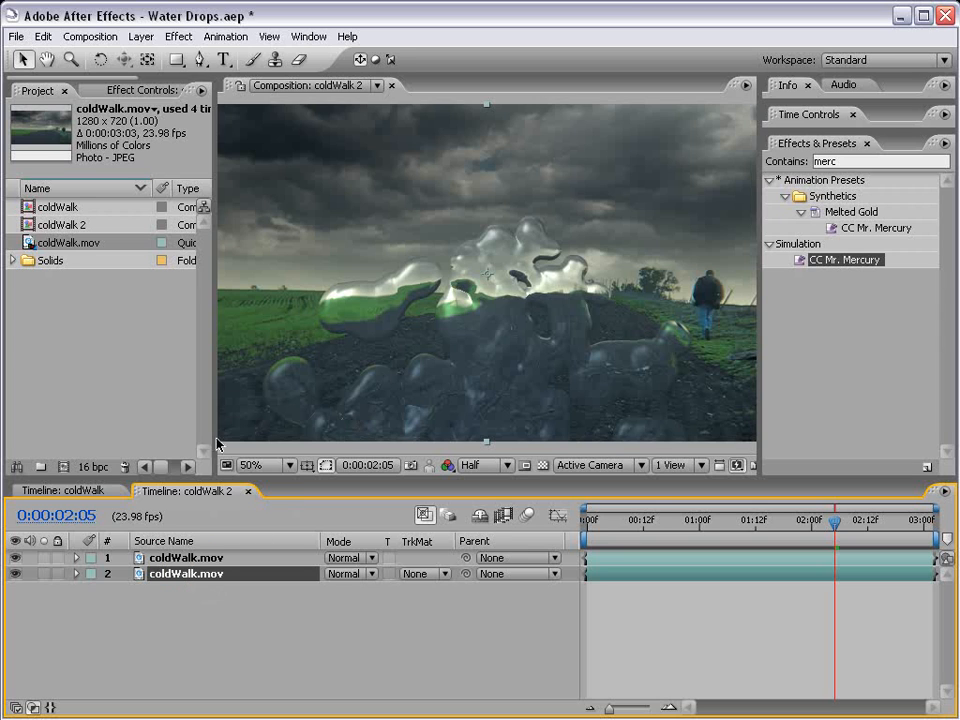
pyautogui.click(178, 38)
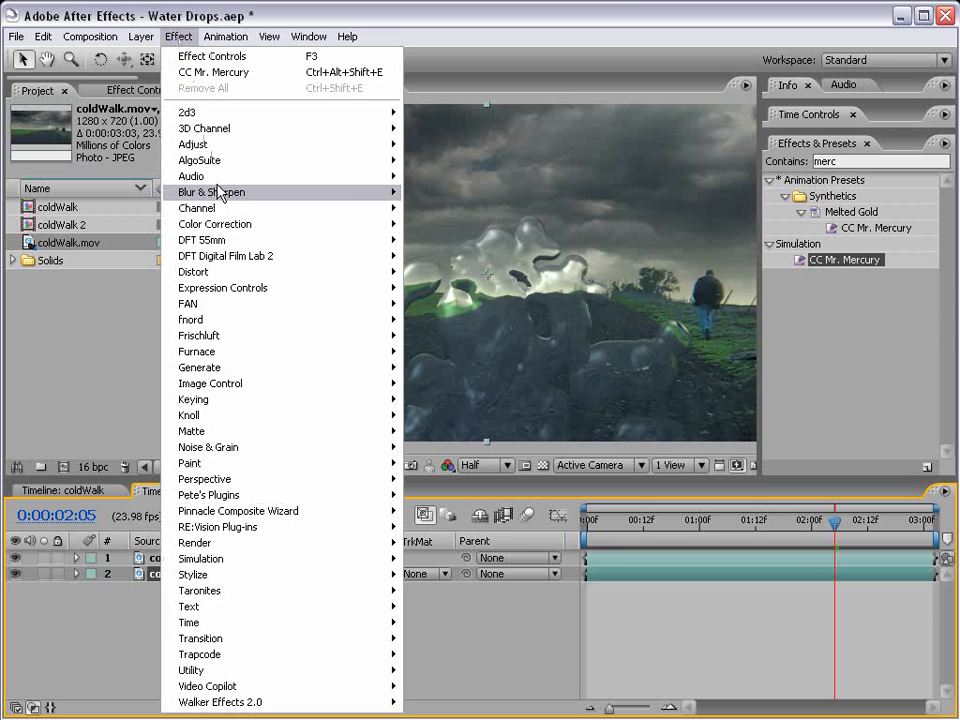
pyautogui.moveTo(219, 191)
pyautogui.click(471, 304)
pyautogui.click(101, 188)
pyautogui.click(103, 157)
pyautogui.write('1')
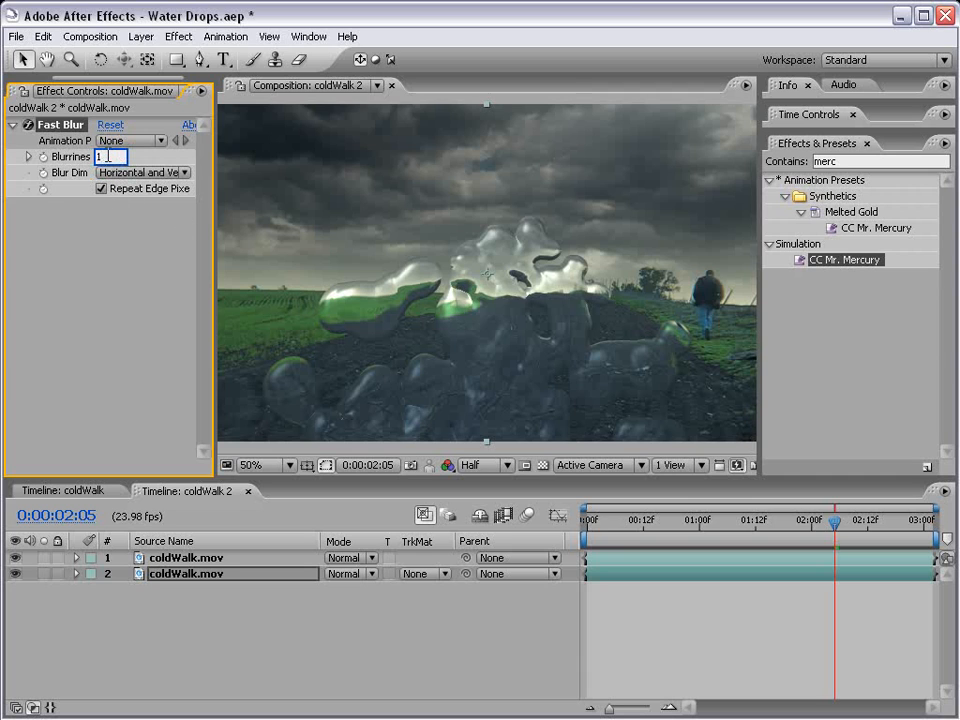
pyautogui.write('5')
pyautogui.press('Return')
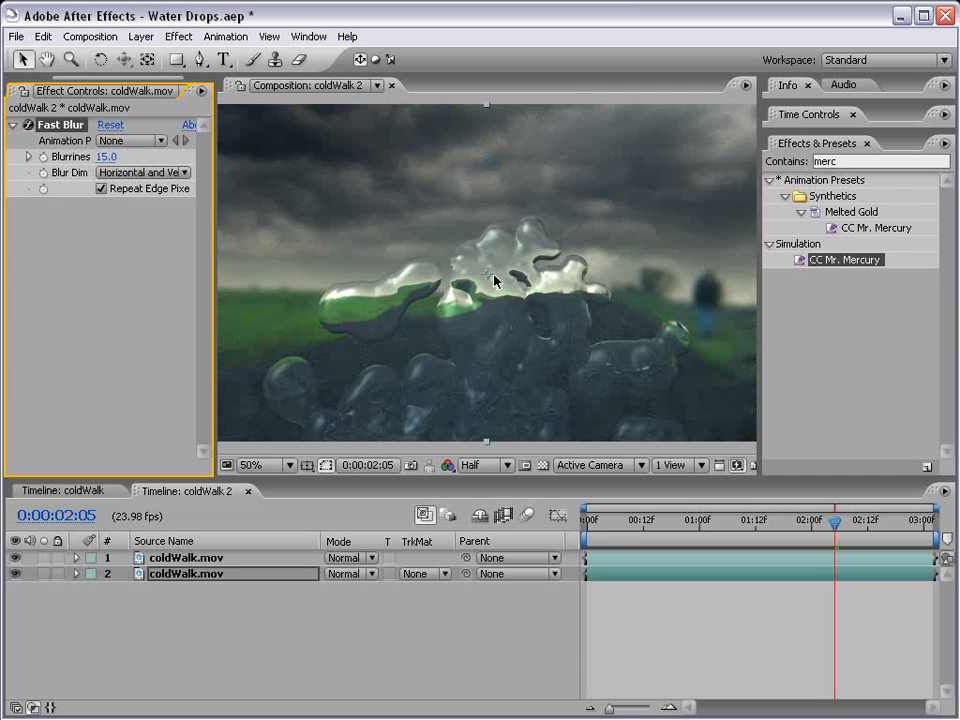
pyautogui.press('`')
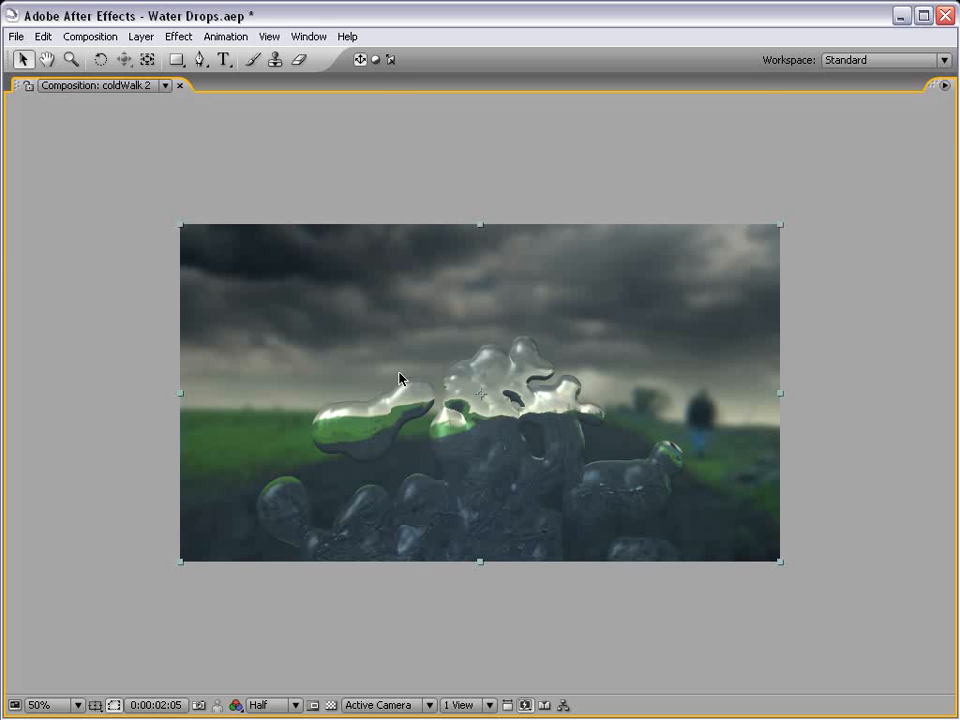
pyautogui.press('`')
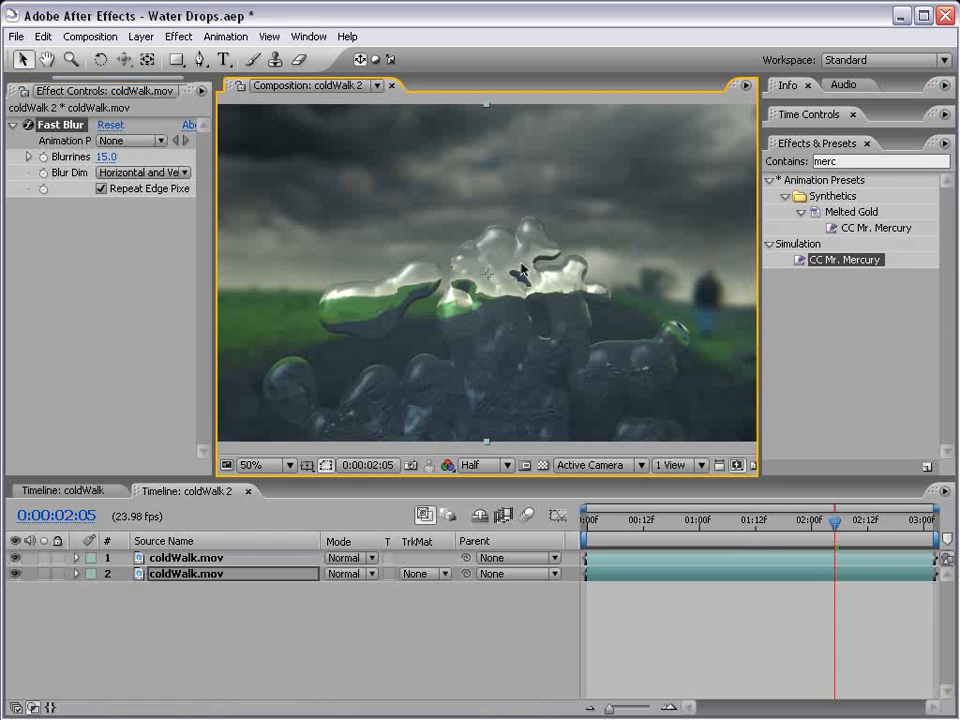
# - Spread the top layer's Mercury blobs with X Radius 164 and Y Radius 78, and move the Producer to 654, 2
pyautogui.click(188, 557)
pyautogui.moveTo(214, 220); pyautogui.dragTo(299, 230)
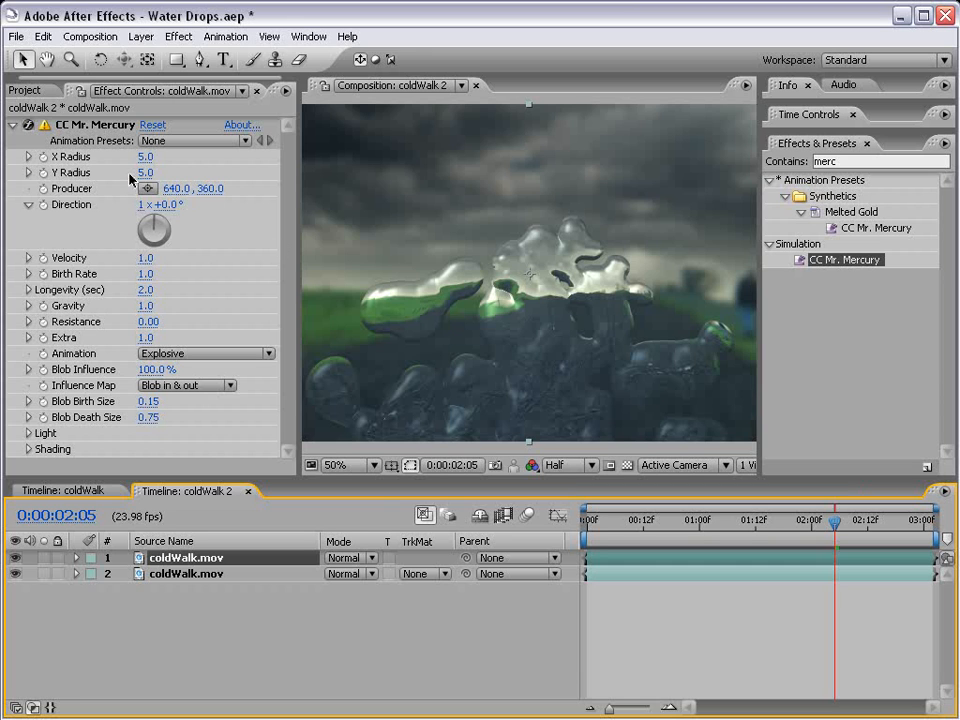
pyautogui.moveTo(148, 176); pyautogui.dragTo(294, 155)
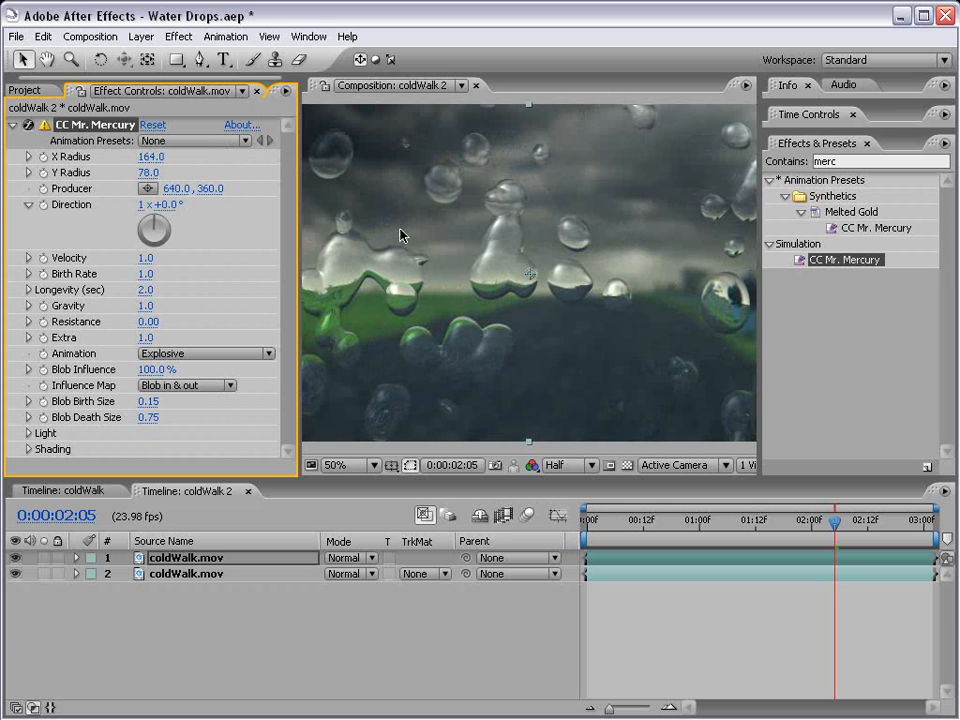
pyautogui.moveTo(531, 277); pyautogui.dragTo(535, 105)
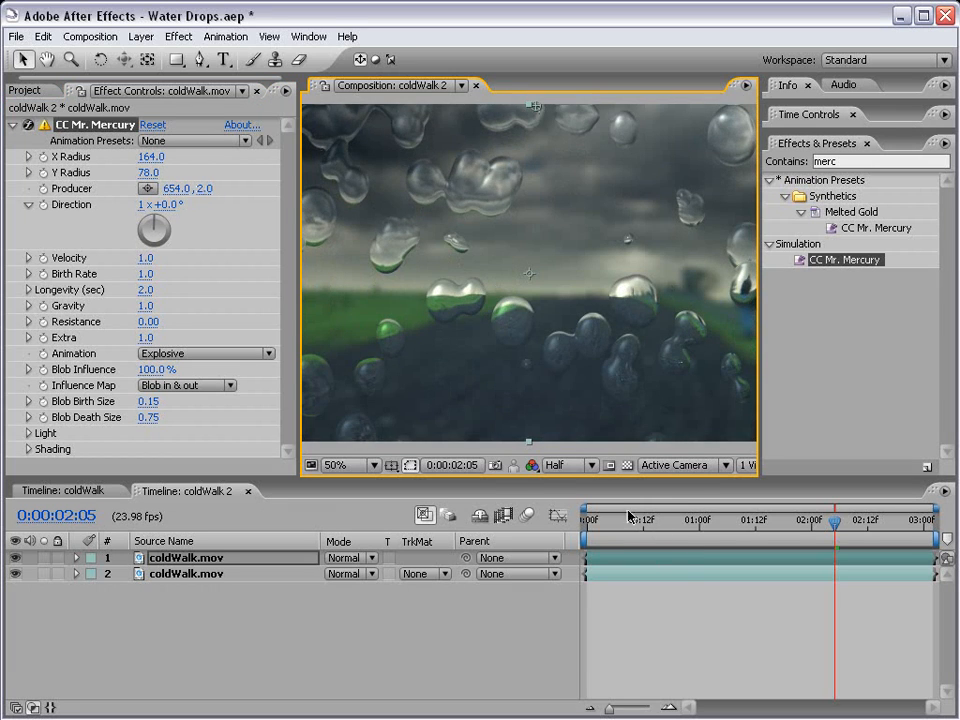
pyautogui.click(695, 524)
pyautogui.moveTo(697, 529); pyautogui.dragTo(811, 527)
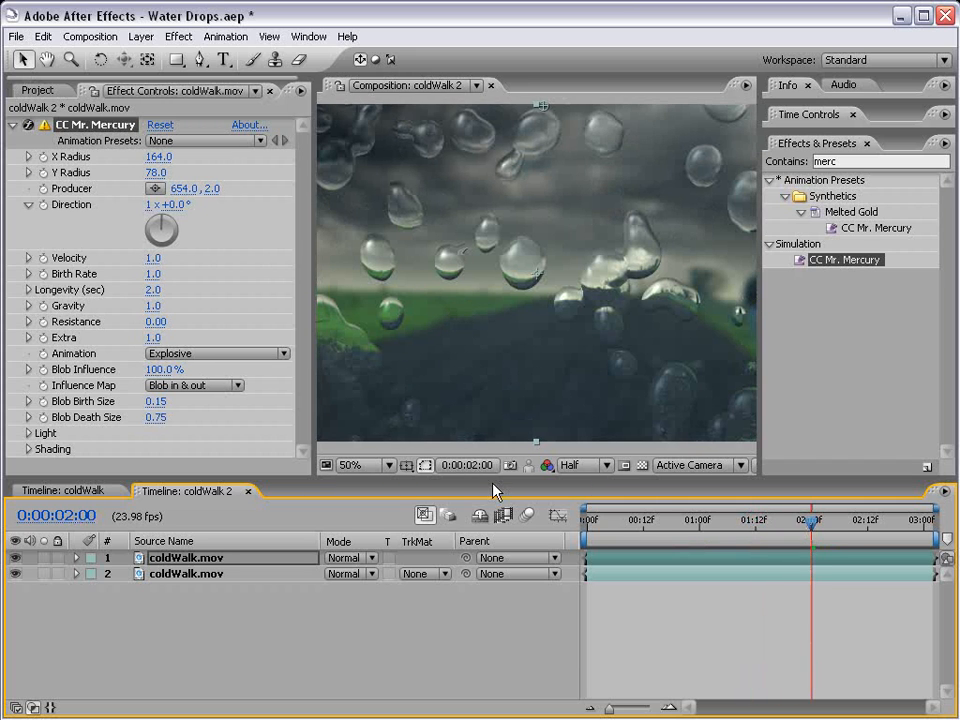
# - Set the Mercury animation type to Direction and reduce both Velocity and Gravity to 0
pyautogui.click(189, 355)
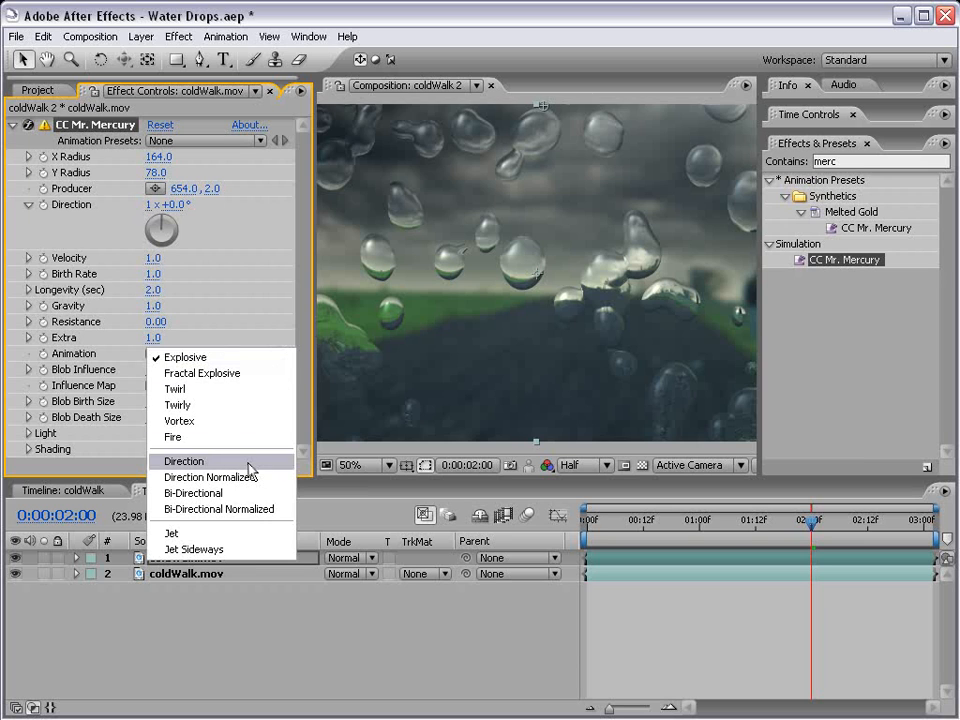
pyautogui.click(250, 467)
pyautogui.click(155, 258)
pyautogui.write('0')
pyautogui.press('Return')
pyautogui.click(155, 305)
pyautogui.write('0')
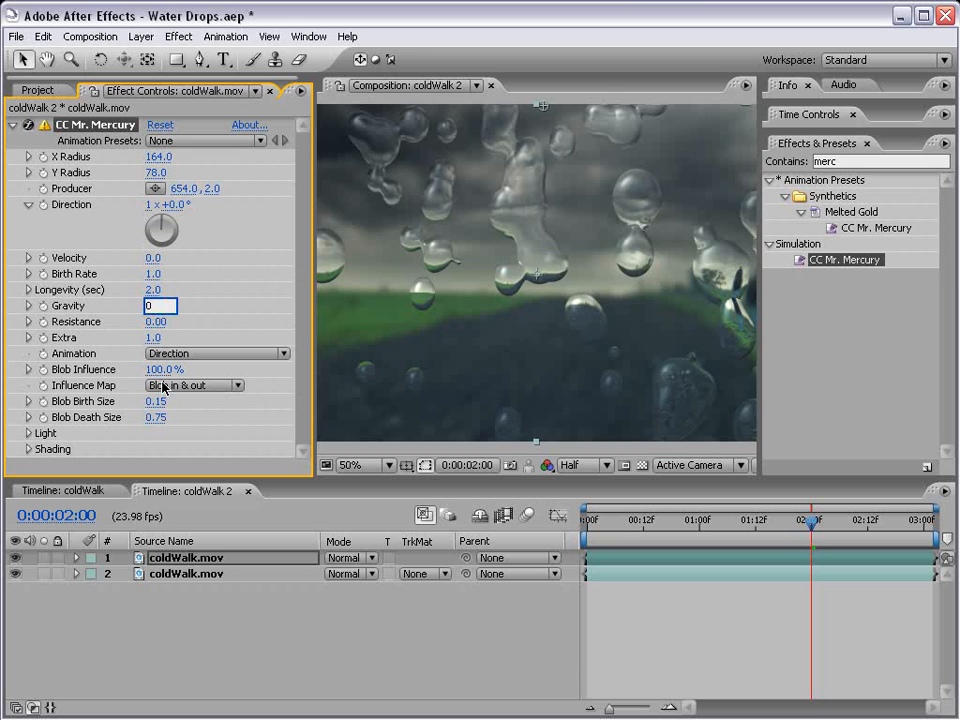
pyautogui.press('Return')
pyautogui.moveTo(700, 520); pyautogui.dragTo(830, 522)
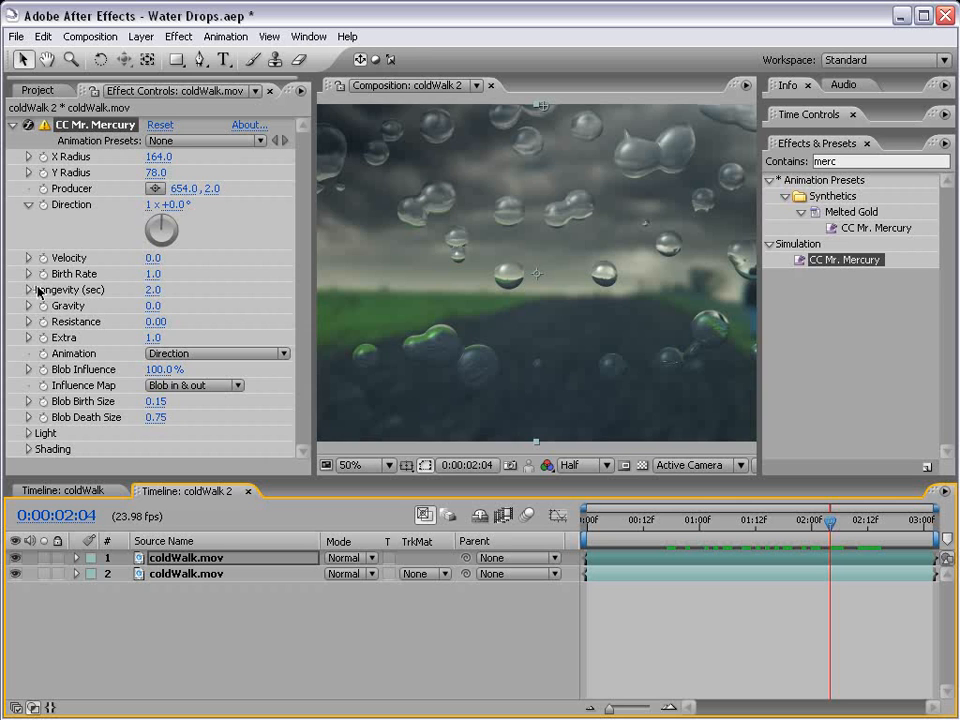
# - Set Mercury's Longevity to 5 seconds, Birth Rate to 0.9, Blob Birth Size to 0.42 and Blob Death Size to 0.78
pyautogui.moveTo(153, 290); pyautogui.dragTo(478, 304)
pyautogui.moveTo(153, 274); pyautogui.dragTo(146, 281)
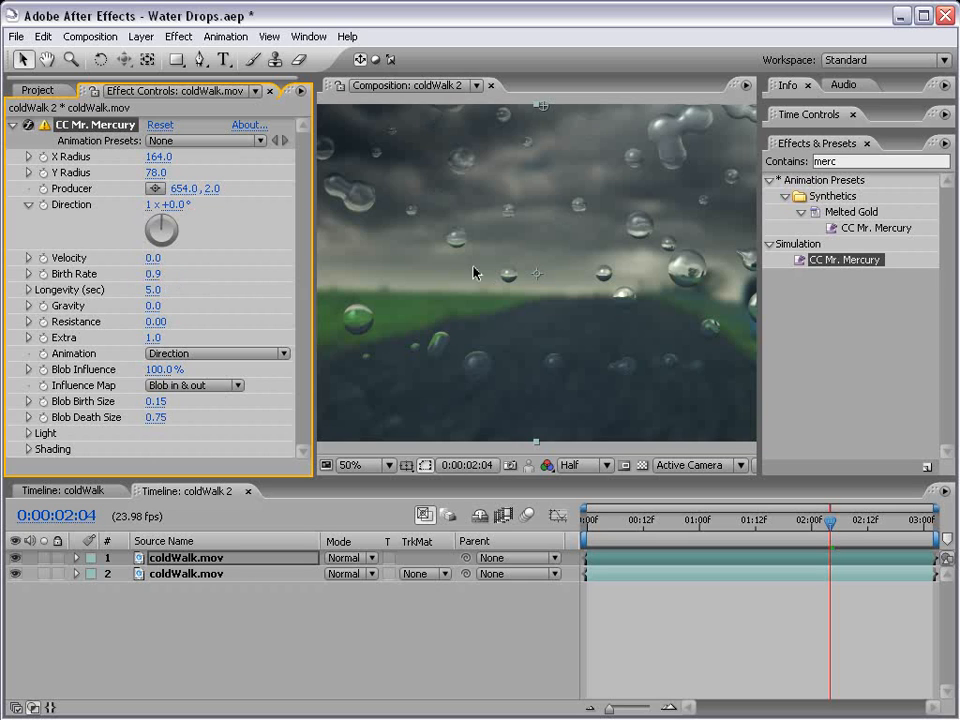
pyautogui.moveTo(163, 407)
pyautogui.mouseDown()
pyautogui.moveTo(182, 398)
pyautogui.moveTo(170, 417)
pyautogui.moveTo(150, 417)
pyautogui.mouseUp()
pyautogui.click(697, 521)
pyautogui.moveTo(700, 528); pyautogui.dragTo(779, 525)
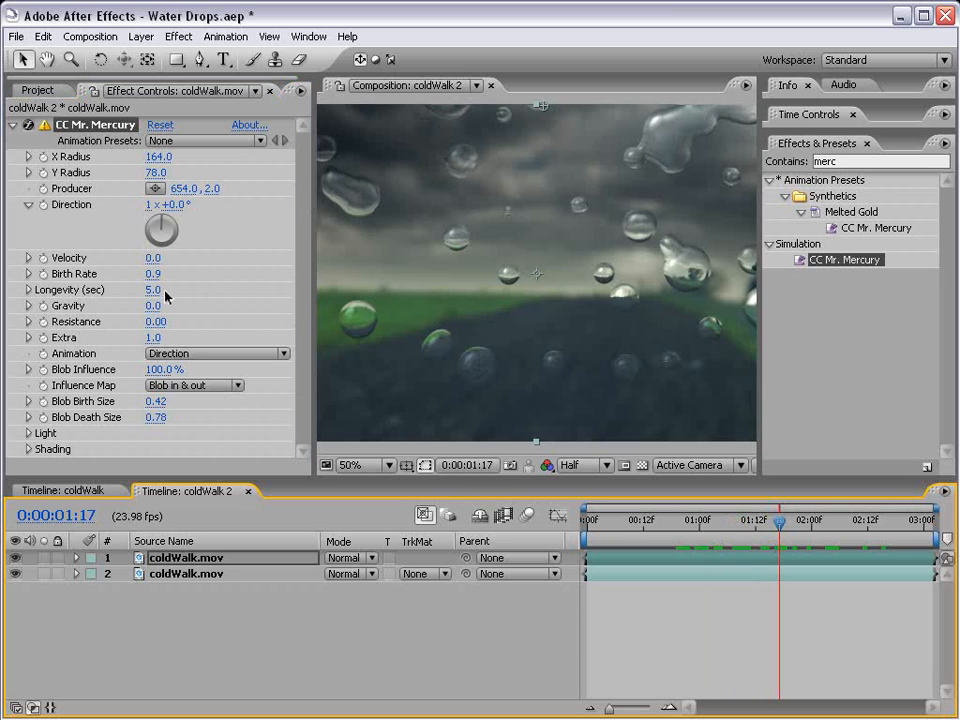
# - Set Mercury's Gravity to 0.2 and its Influence Map to Constant Blobs, checking the drops across the timeline
pyautogui.moveTo(153, 306); pyautogui.dragTo(176, 320)
pyautogui.moveTo(649, 541); pyautogui.dragTo(704, 530)
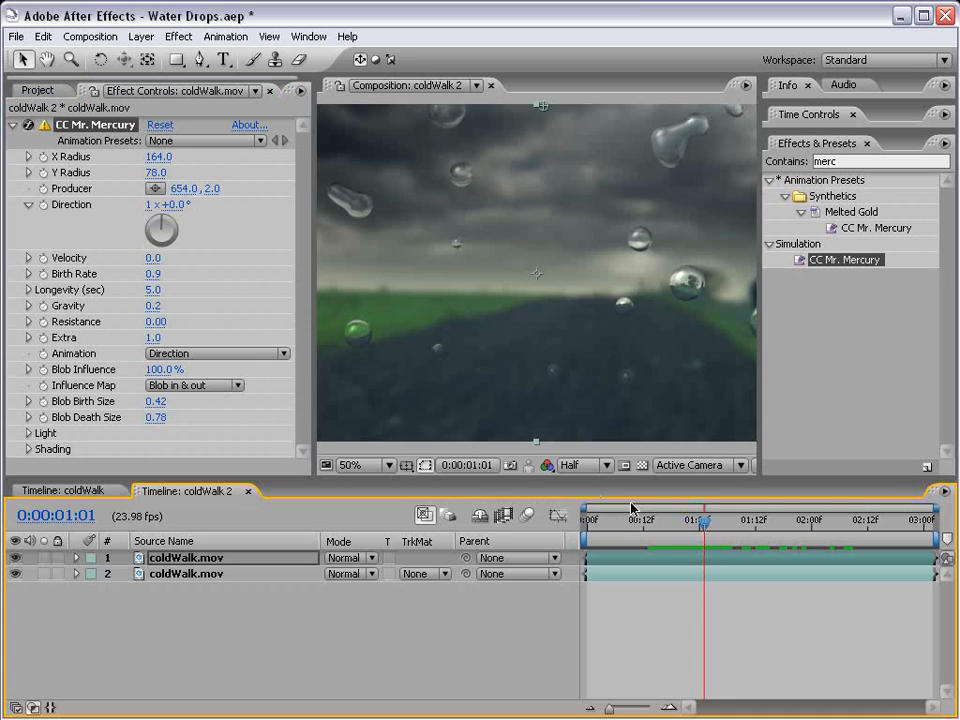
pyautogui.click(218, 386)
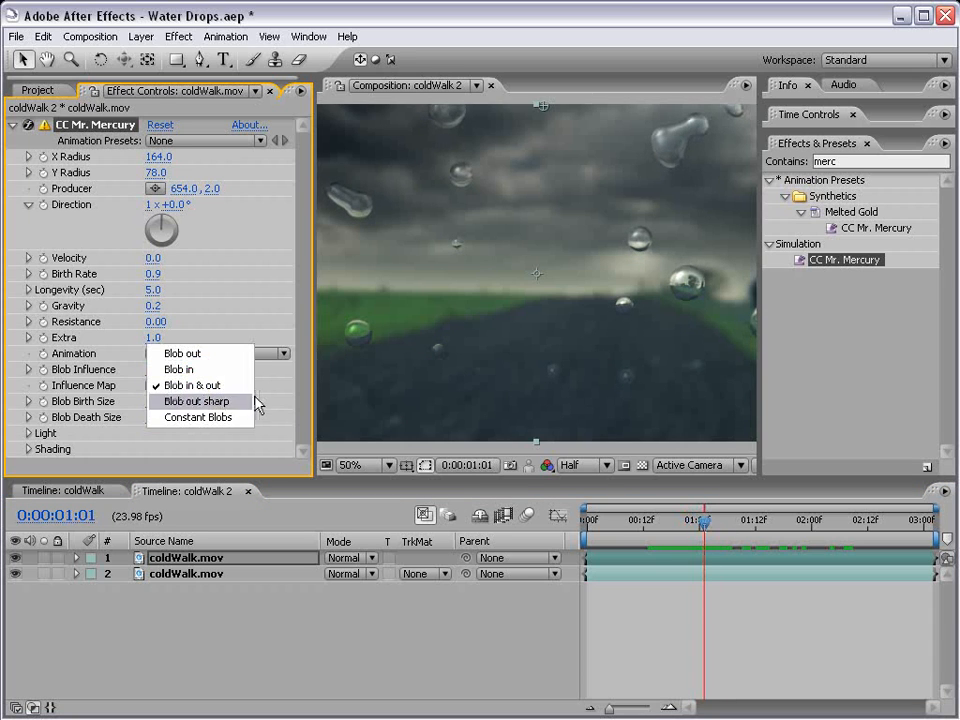
pyautogui.click(210, 420)
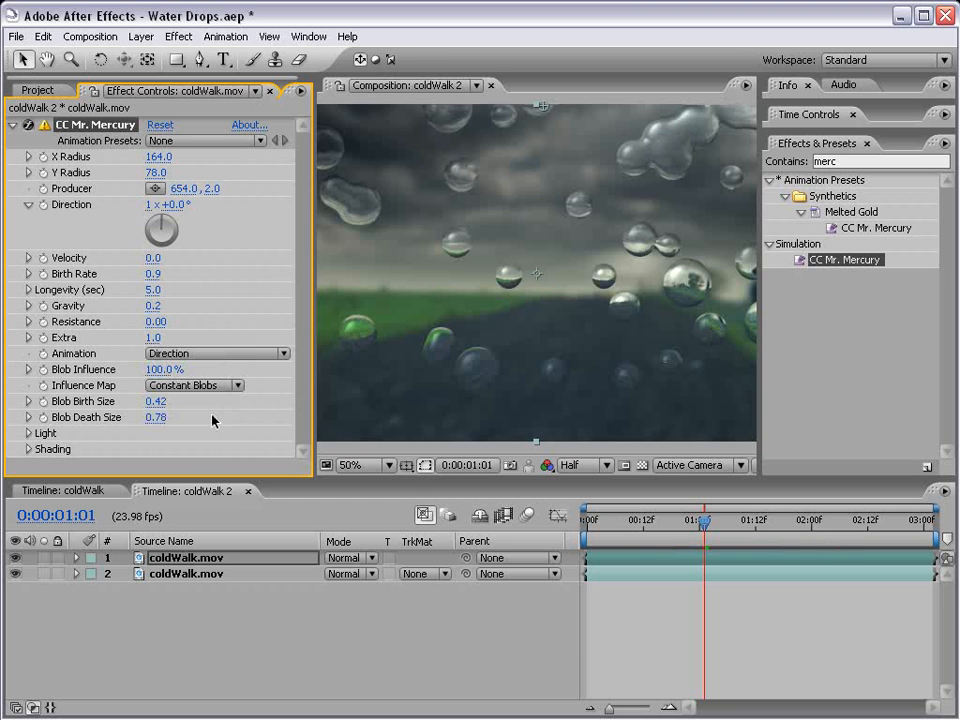
pyautogui.moveTo(613, 528); pyautogui.dragTo(864, 530)
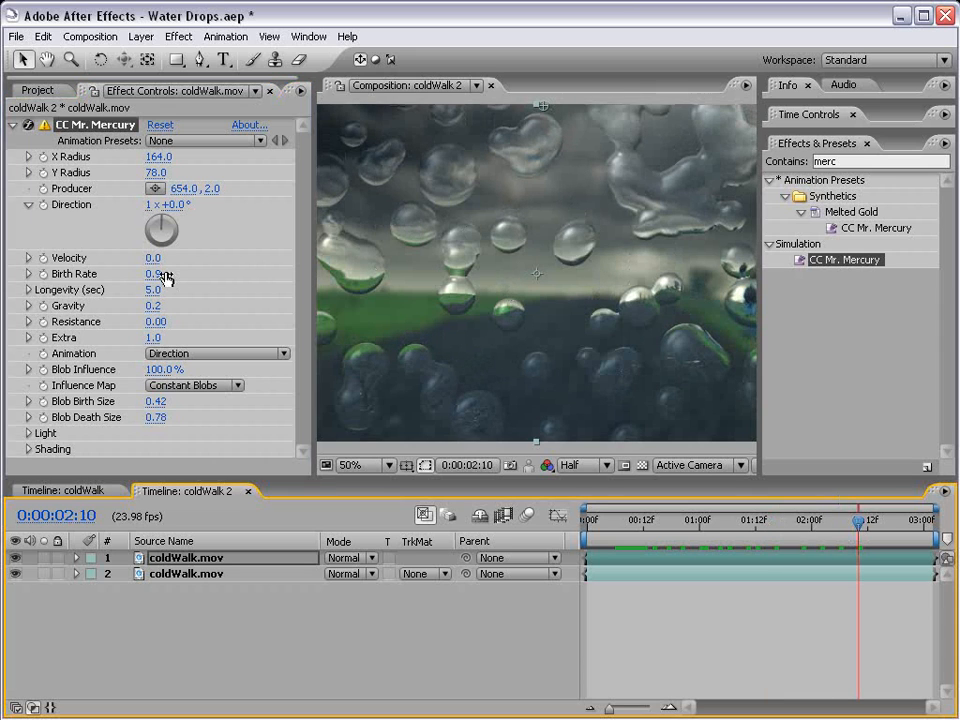
# - Reduce Mercury's Birth Rate to 0.2, Blob Birth Size to 0.39 and Blob Death Size to 0.38
pyautogui.moveTo(154, 276); pyautogui.dragTo(94, 274)
pyautogui.moveTo(158, 416)
pyautogui.mouseDown()
pyautogui.moveTo(124, 420)
pyautogui.moveTo(150, 396)
pyautogui.mouseUp()
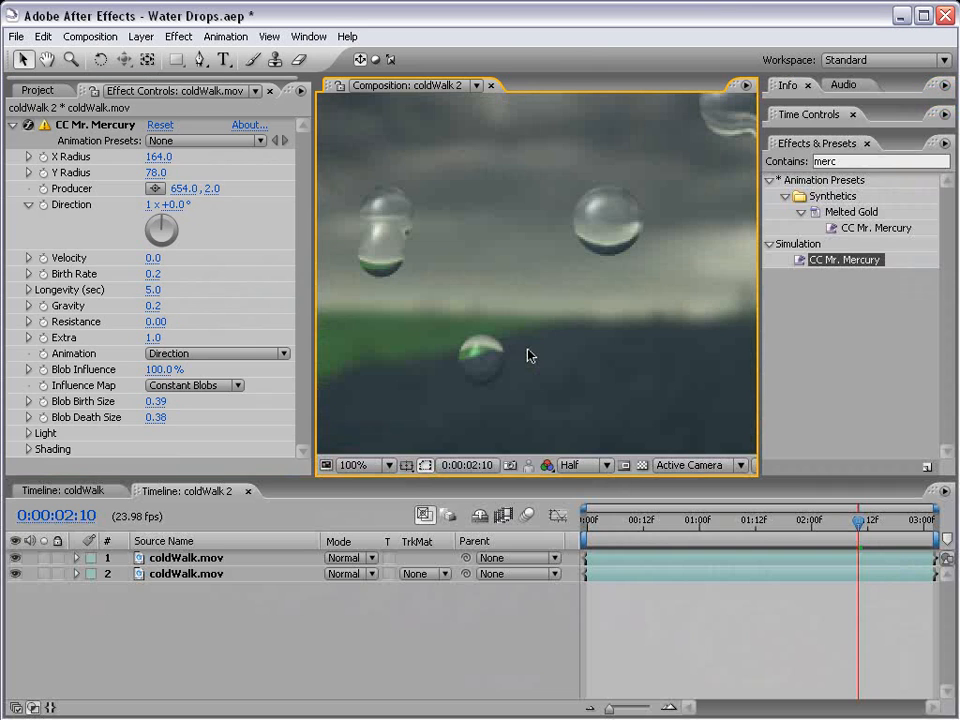
pyautogui.press('`')
pyautogui.press(',')
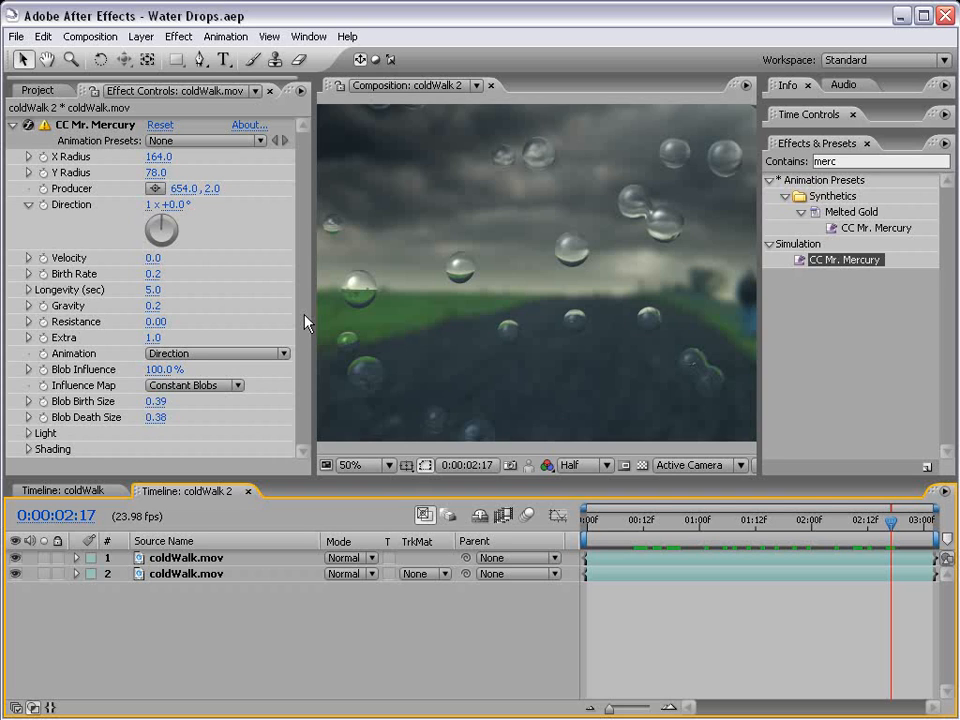
# - Set Mercury's Light Direction to 43° and adjust the drops' Shading settings
pyautogui.click(28, 434)
pyautogui.moveTo(170, 466); pyautogui.dragTo(252, 462)
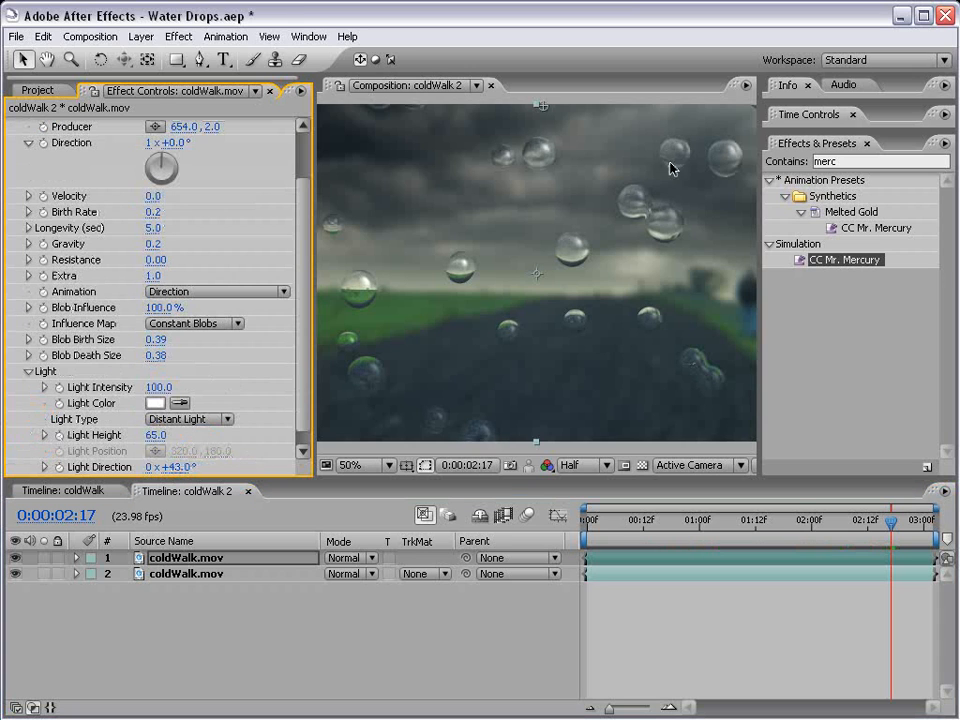
pyautogui.scroll(-1, 298, 317)
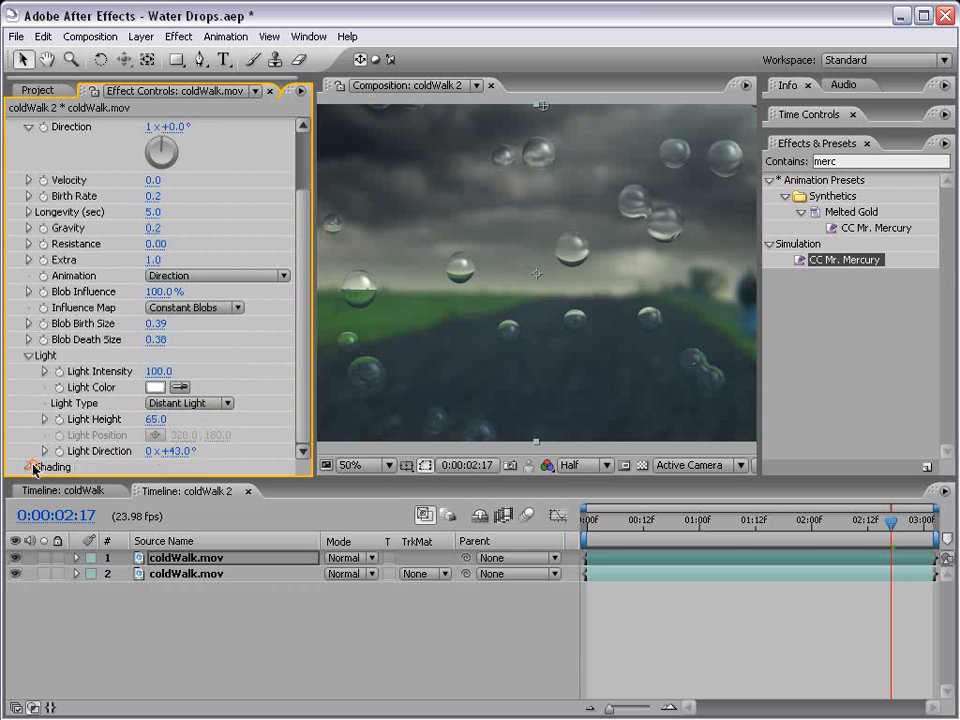
pyautogui.click(28, 465)
pyautogui.click(181, 373)
pyautogui.moveTo(150, 421); pyautogui.dragTo(145, 455)
pyautogui.scroll(3, 228, 267)
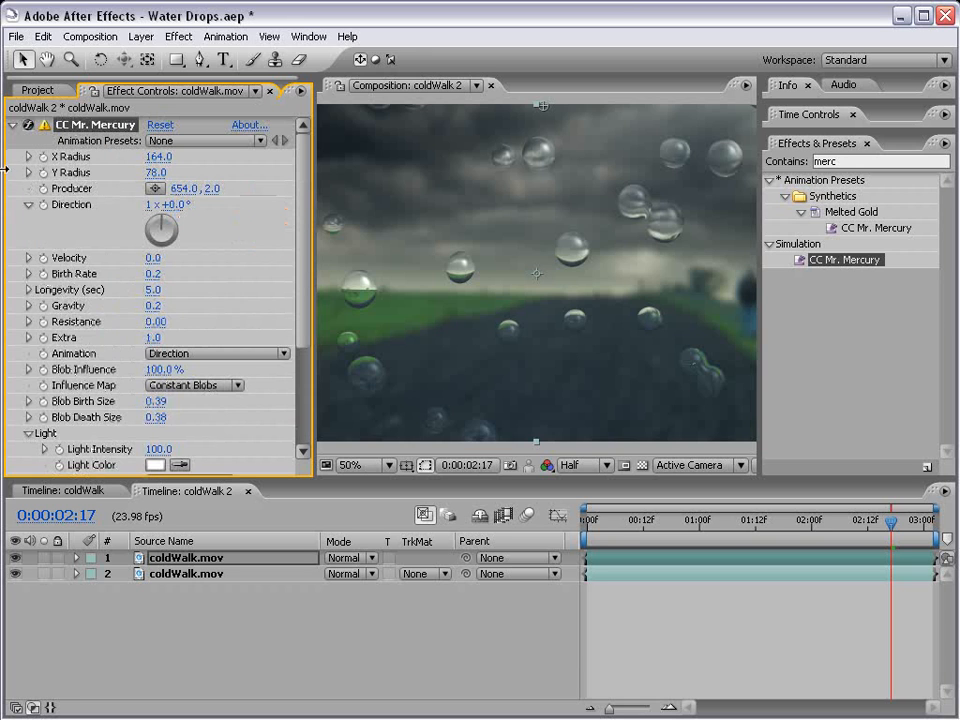
# - Inspect the drops in an enlarged composition view, save the project and narrow the effect settings to give the composition more room
pyautogui.click(11, 127)
pyautogui.click(602, 284)
pyautogui.press('`')
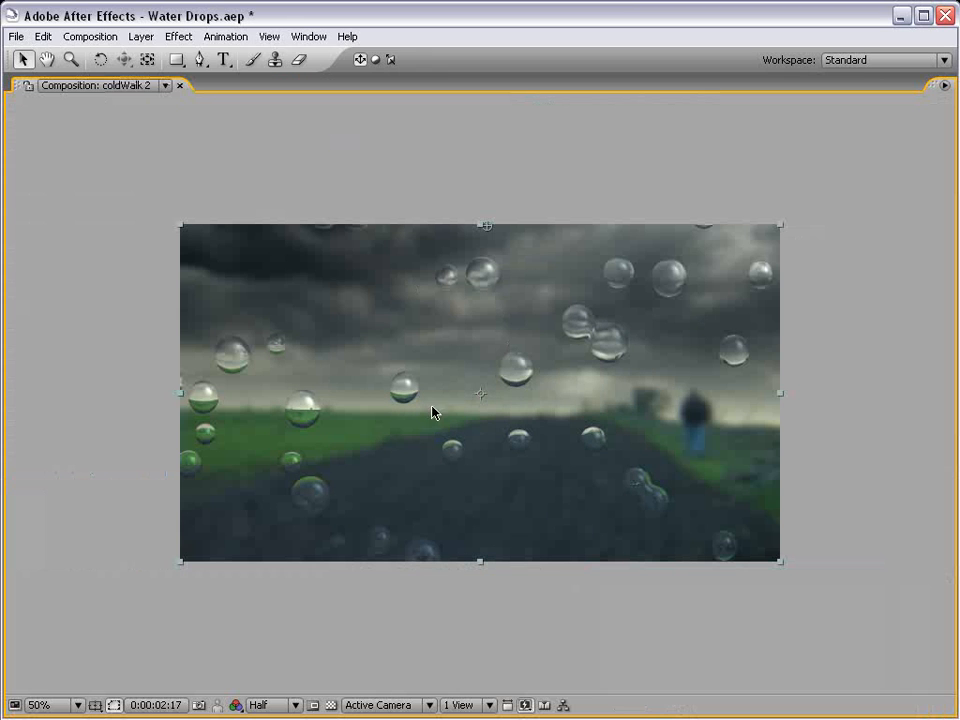
pyautogui.press('`')
pyautogui.hotkey('ctrl', 's')
pyautogui.moveTo(318, 291); pyautogui.dragTo(222, 285)
pyautogui.moveTo(765, 536); pyautogui.dragTo(785, 571)
pyautogui.click(728, 637)
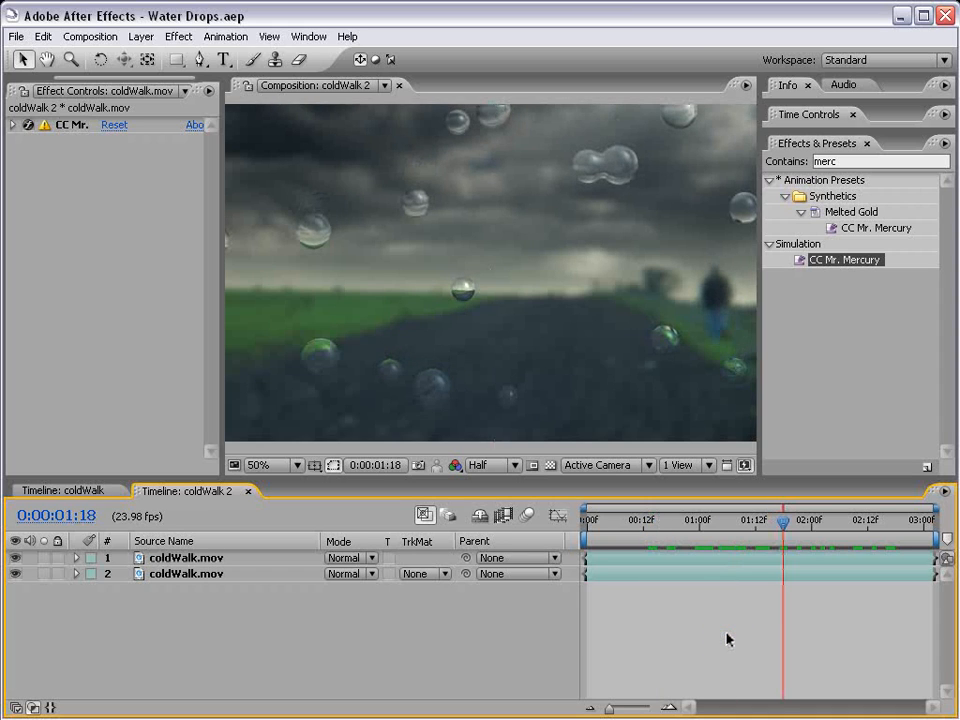
# - Apply Fast Blur to the upper coldWalk layer, test its Blurriness and compare it with the lower layer's blur setting
pyautogui.click(168, 563)
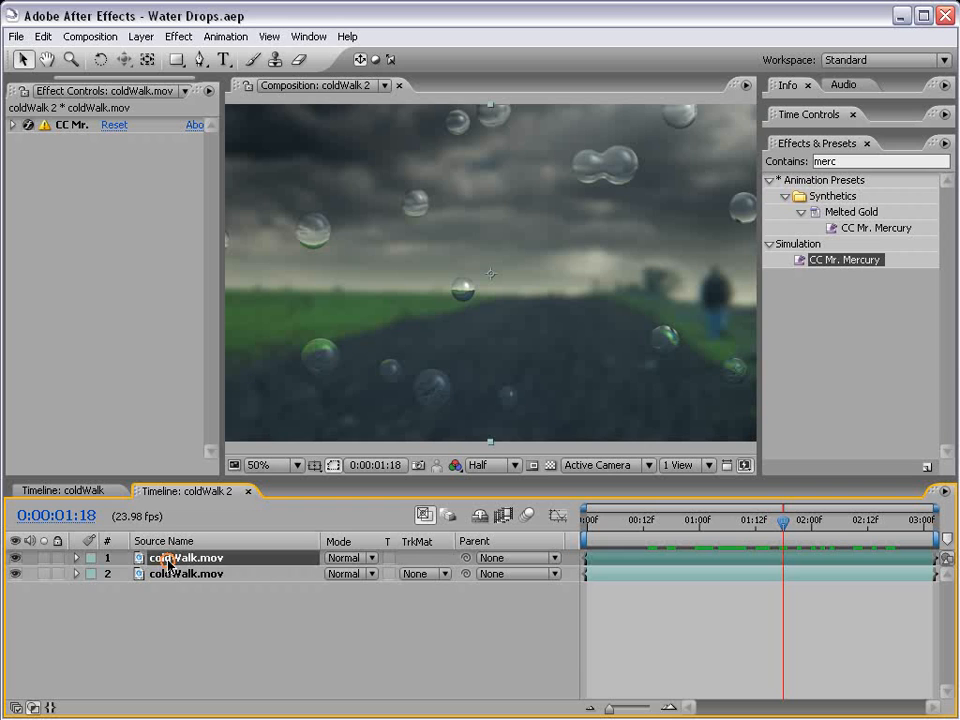
pyautogui.click(185, 36)
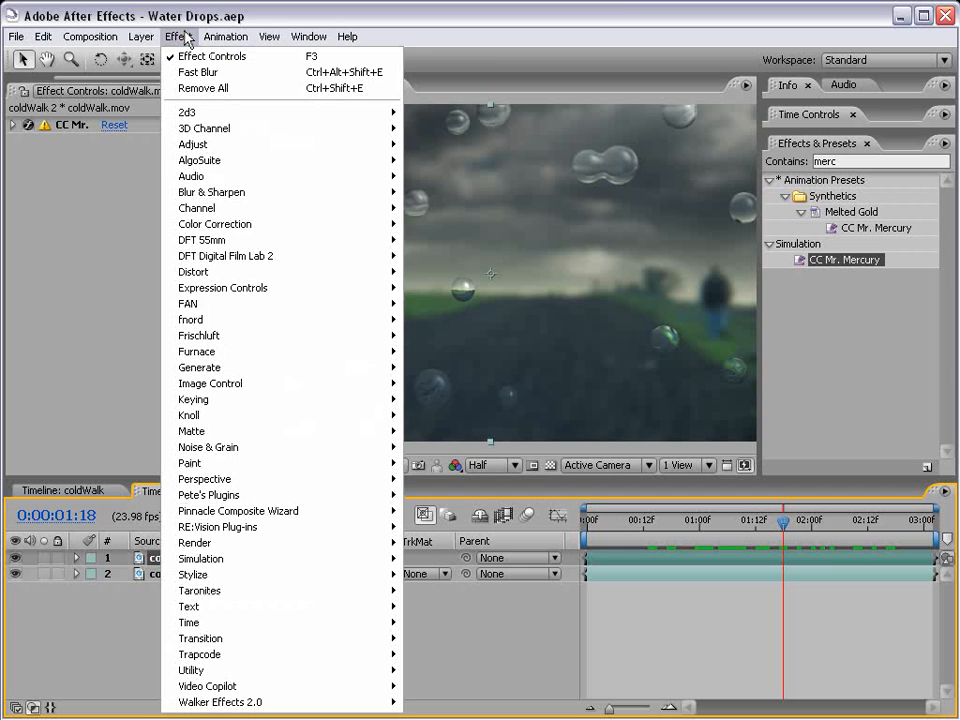
pyautogui.moveTo(222, 195)
pyautogui.click(466, 312)
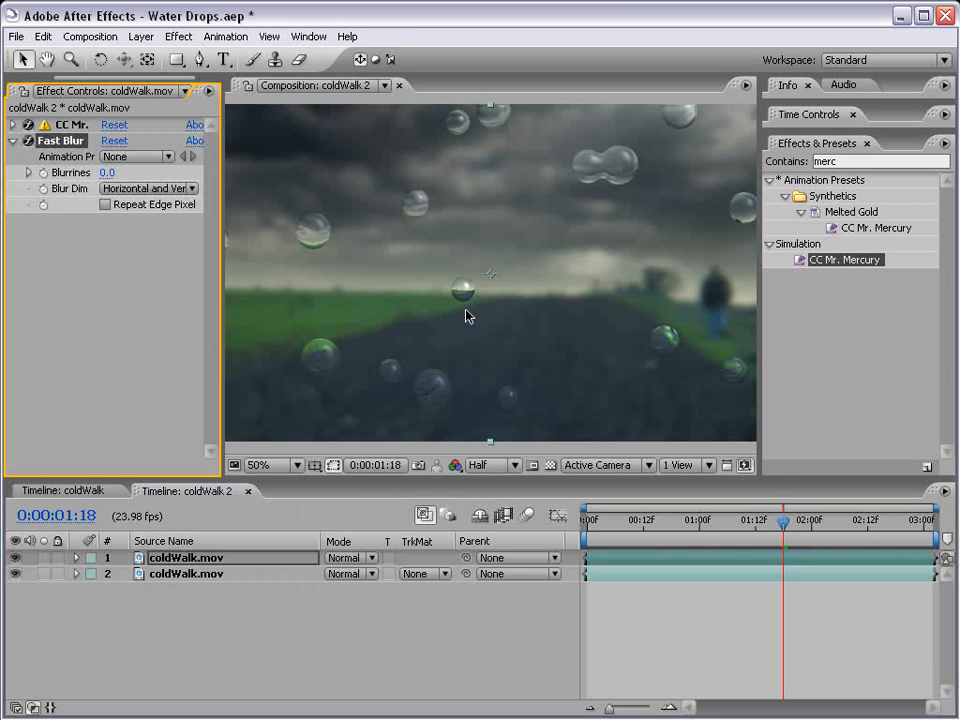
pyautogui.moveTo(109, 173)
pyautogui.mouseDown()
pyautogui.moveTo(126, 172)
pyautogui.moveTo(92, 172)
pyautogui.mouseUp()
pyautogui.click(211, 577)
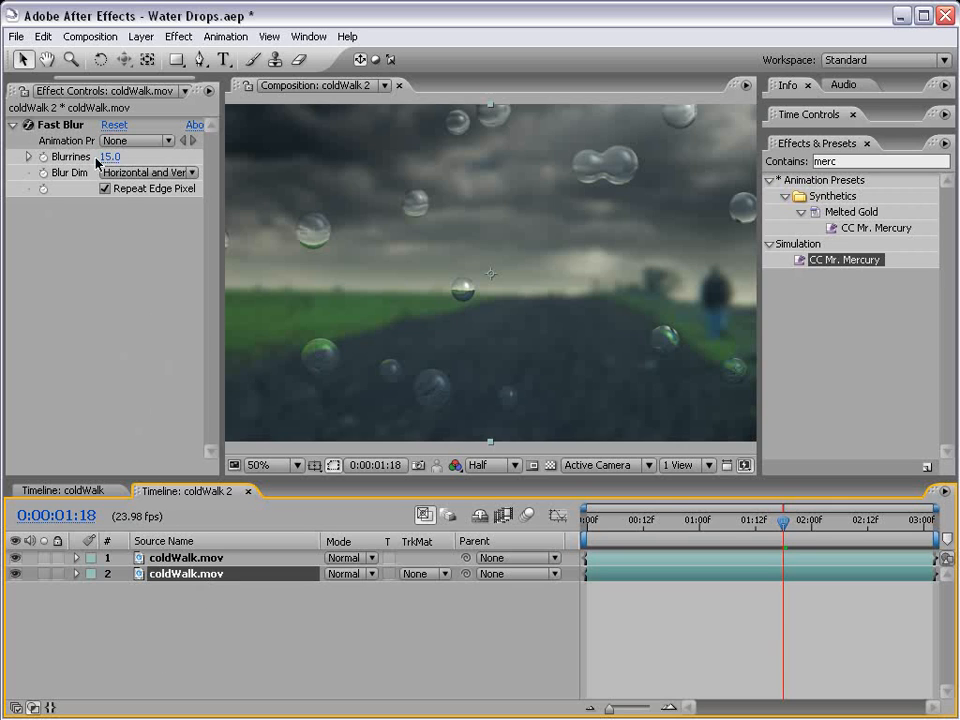
pyautogui.click(185, 557)
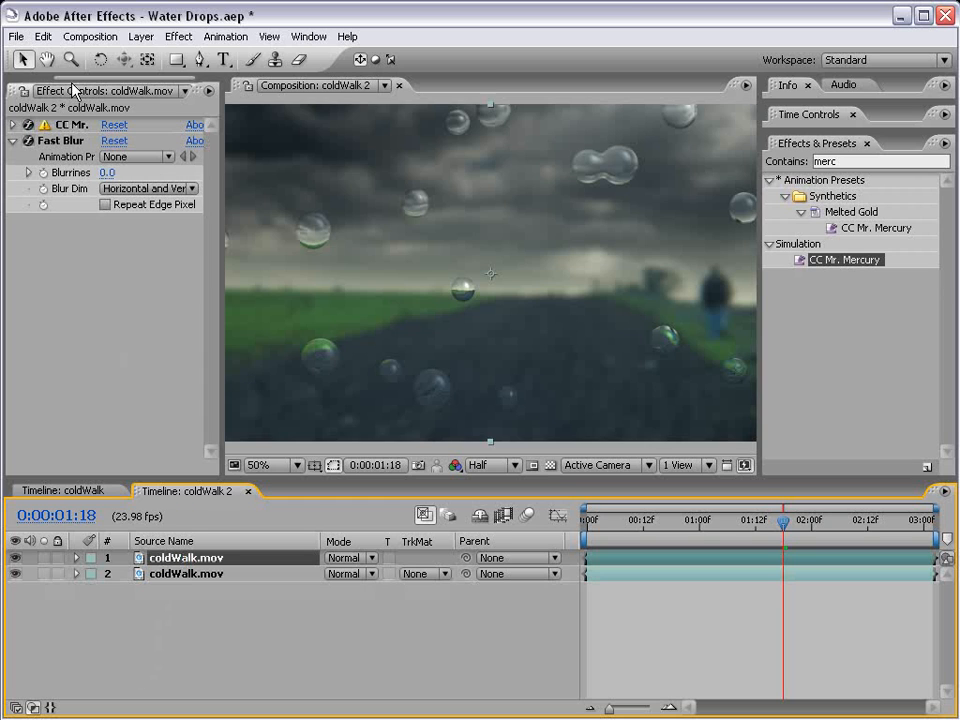
# - Add Blurriness keyframes at 0:00:01:12 on both coldWalk layers, 0 on the upper and 15 on the lower, and reveal them in the timeline
pyautogui.moveTo(669, 522); pyautogui.dragTo(755, 533)
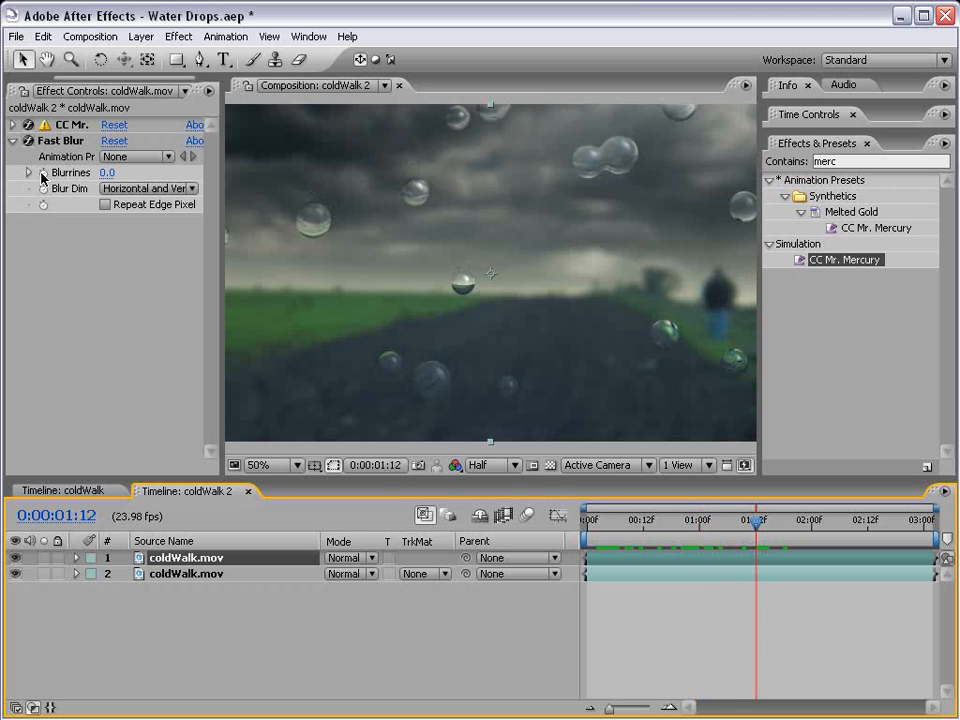
pyautogui.click(42, 174)
pyautogui.click(178, 573)
pyautogui.click(43, 158)
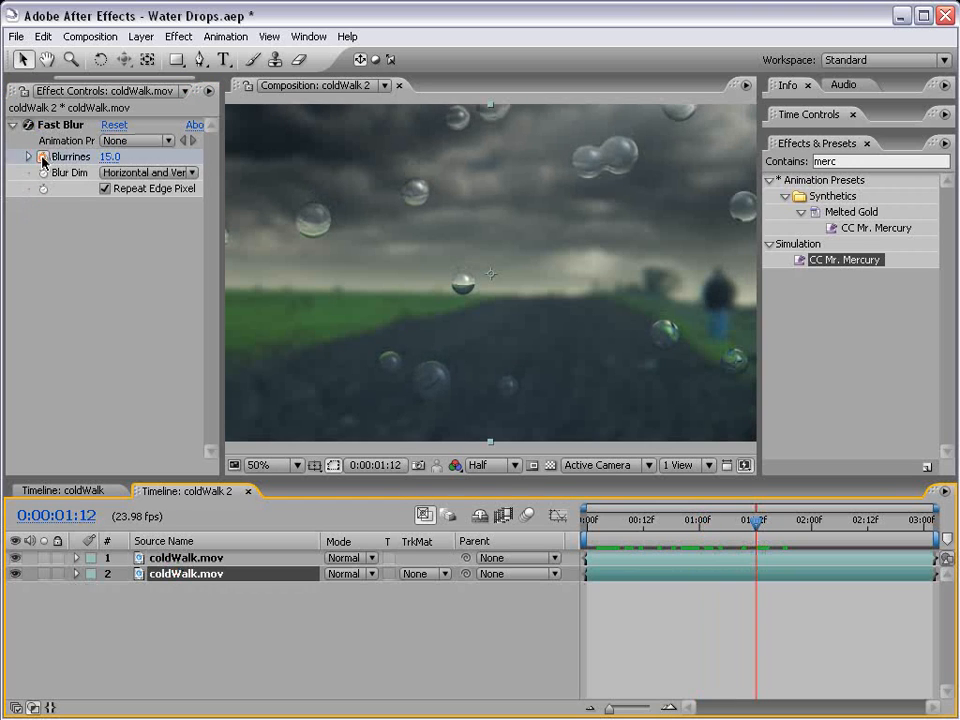
pyautogui.keyDown('ctrl'); pyautogui.click(210, 560); pyautogui.keyUp('ctrl')
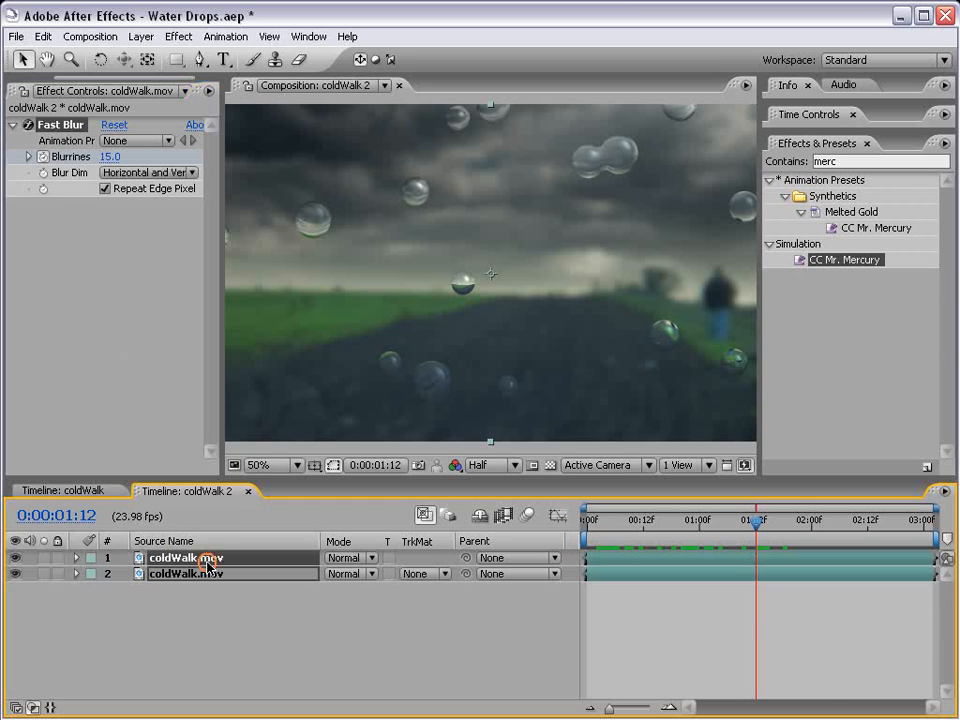
pyautogui.press('e')
pyautogui.press('u')
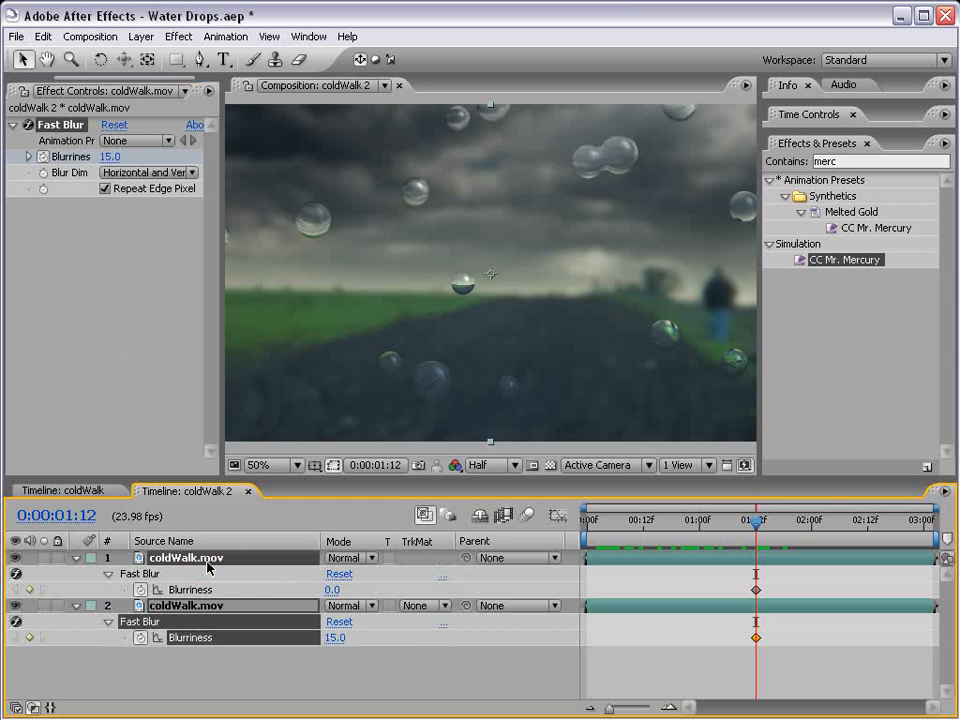
pyautogui.click(336, 675)
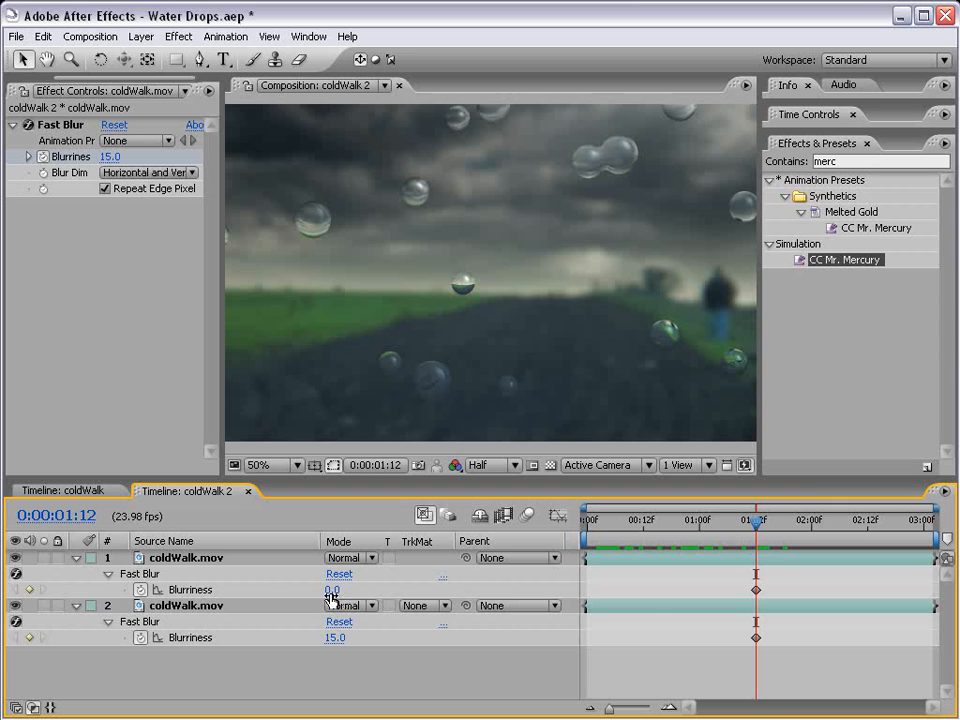
# - At 0:00:02:05, set Blurriness to 15 on the upper coldWalk layer and 0 on the lower one
pyautogui.moveTo(756, 521); pyautogui.dragTo(834, 521)
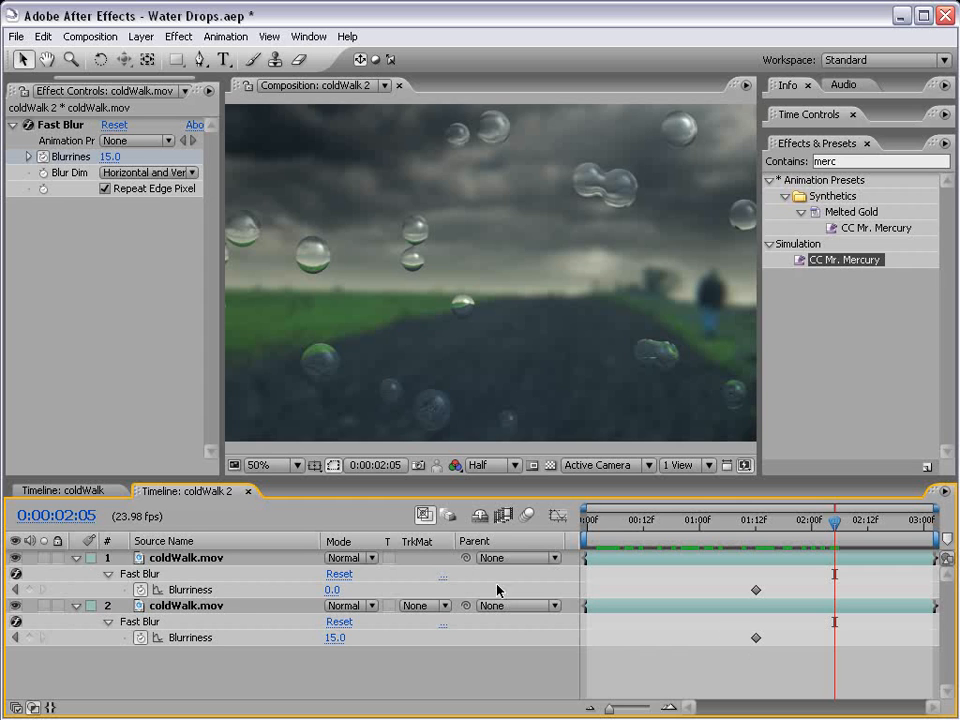
pyautogui.click(332, 589)
pyautogui.write('15')
pyautogui.press('Return')
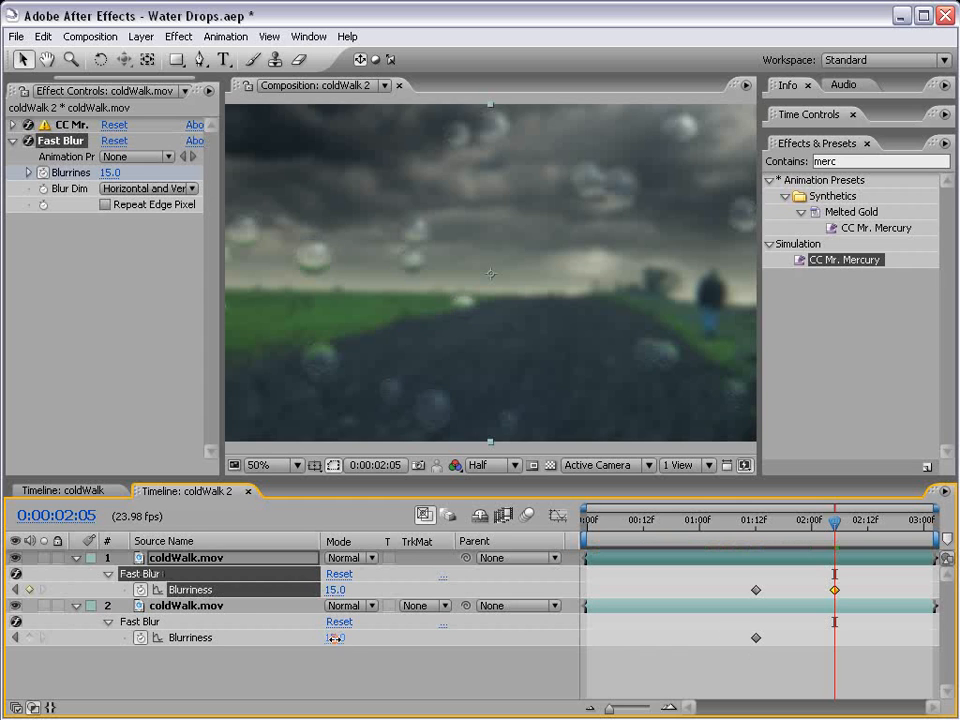
pyautogui.click(334, 637)
pyautogui.write('0')
pyautogui.press('Return')
pyautogui.click(731, 688)
# - Review the focus shift from the drops to the background across the Blurriness keyframes
pyautogui.moveTo(752, 525); pyautogui.dragTo(863, 518)
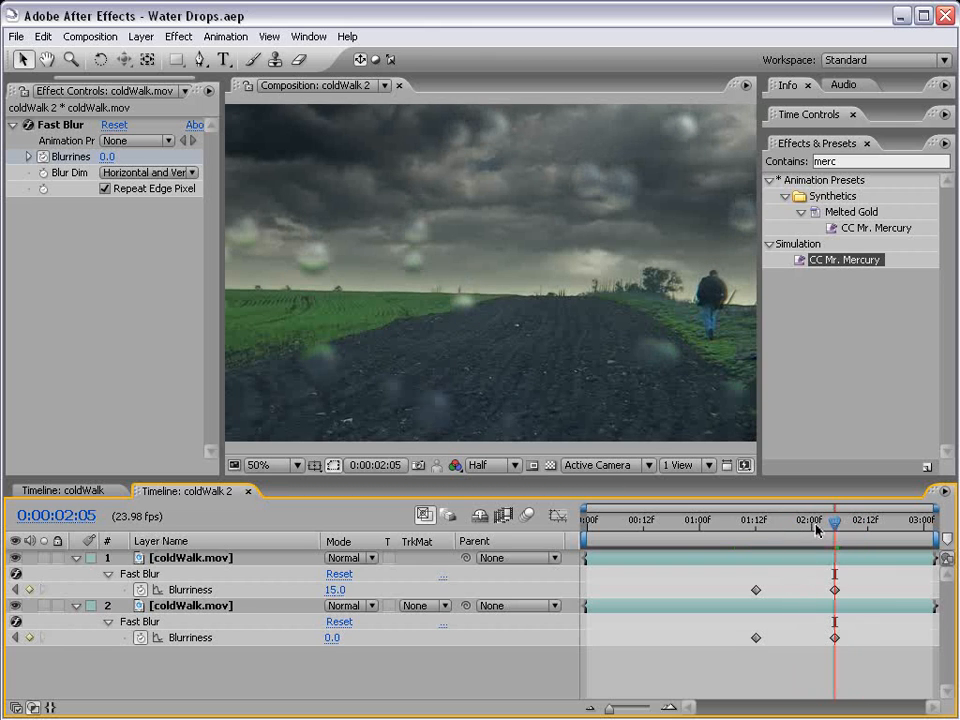
pyautogui.moveTo(815, 530); pyautogui.dragTo(835, 535)
pyautogui.moveTo(835, 534); pyautogui.dragTo(729, 557)
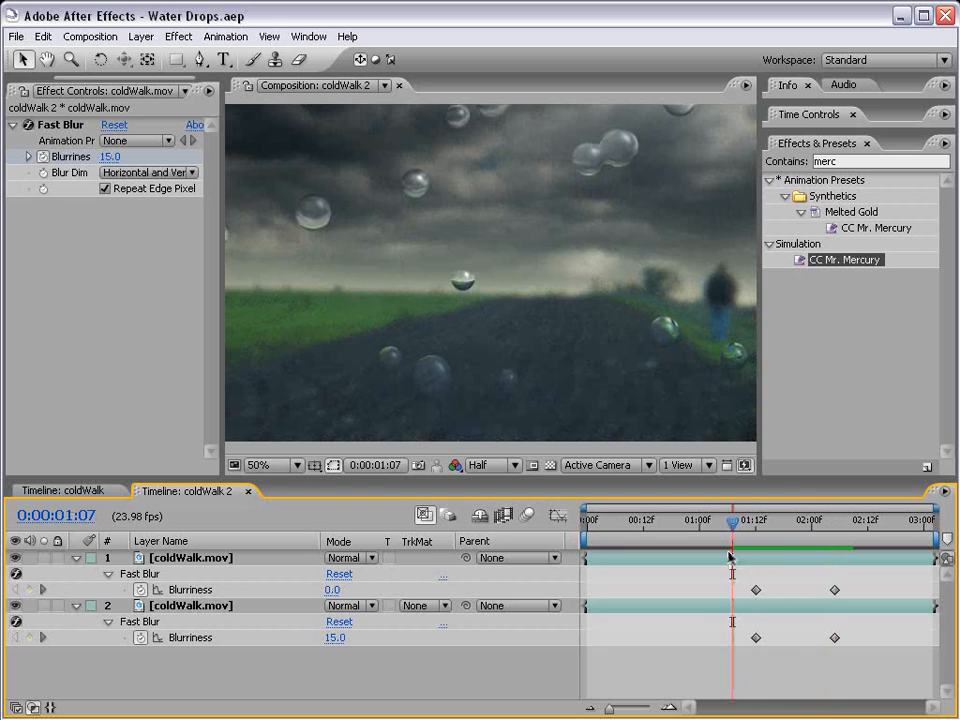